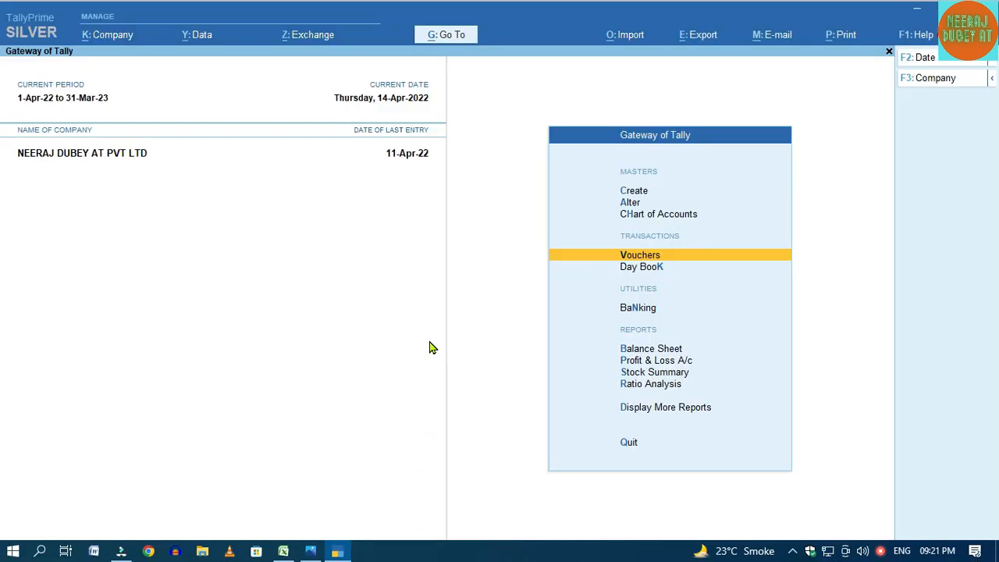
# Check which sales voucher types are available in voucher creation, including Sales Order, and return to the Gateway of Tally
pyautogui.click(644, 259)
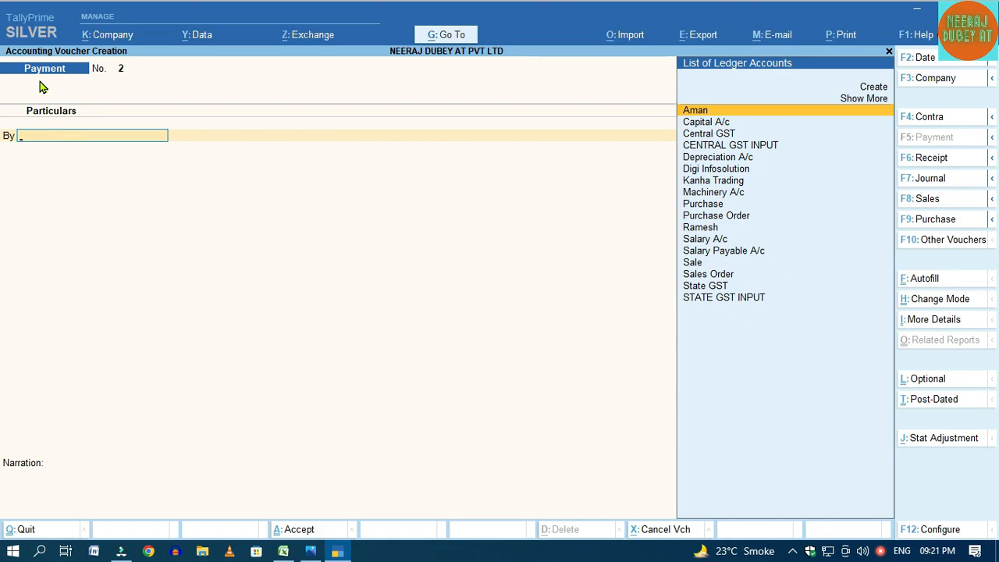
pyautogui.press('Up')
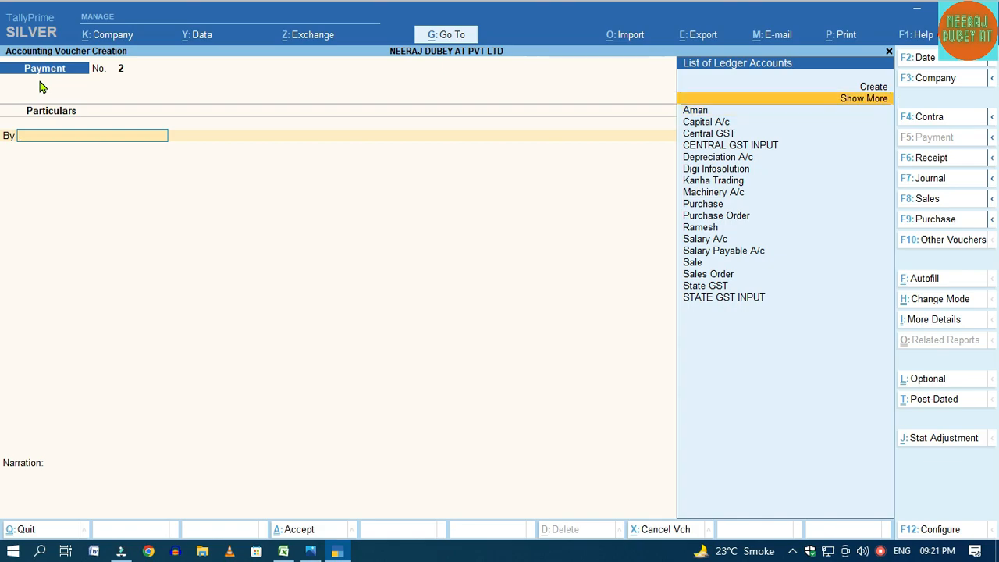
pyautogui.press('Down')
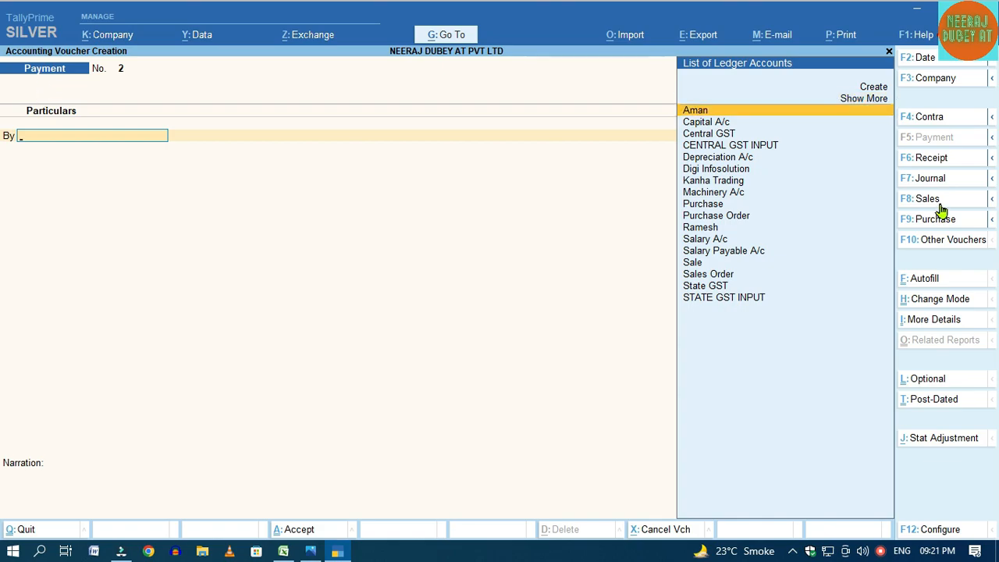
pyautogui.click(993, 202)
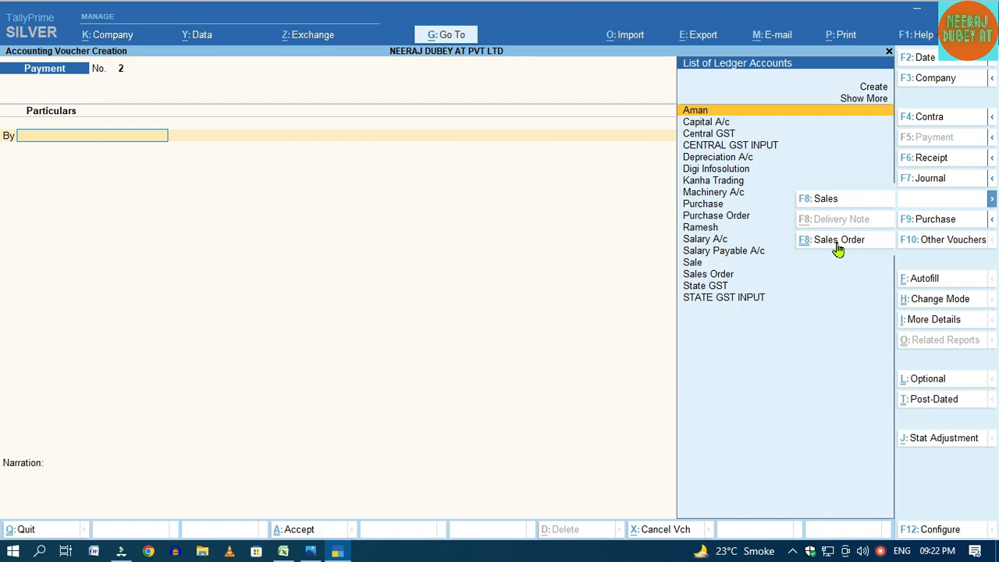
pyautogui.press('Escape')
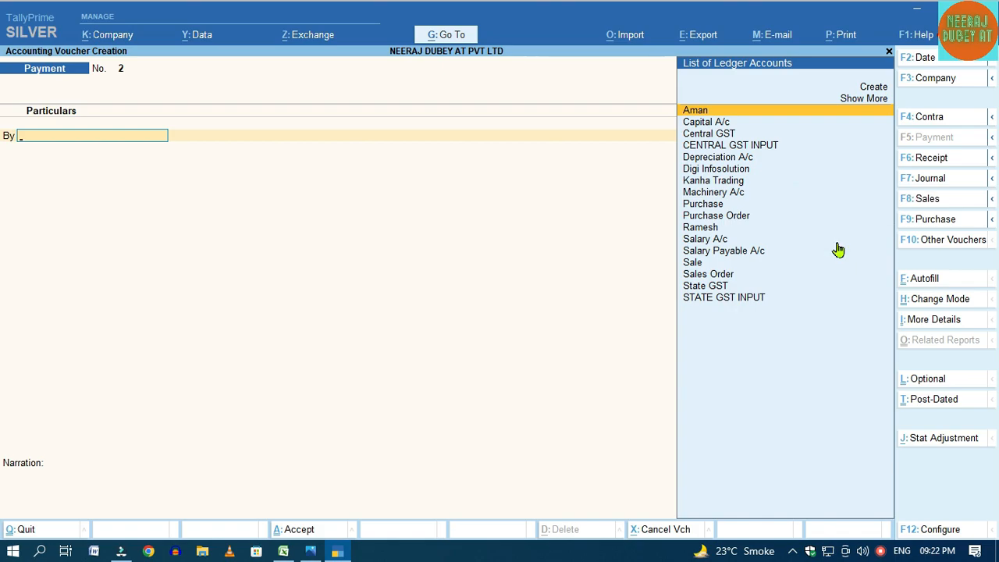
pyautogui.press('Escape')
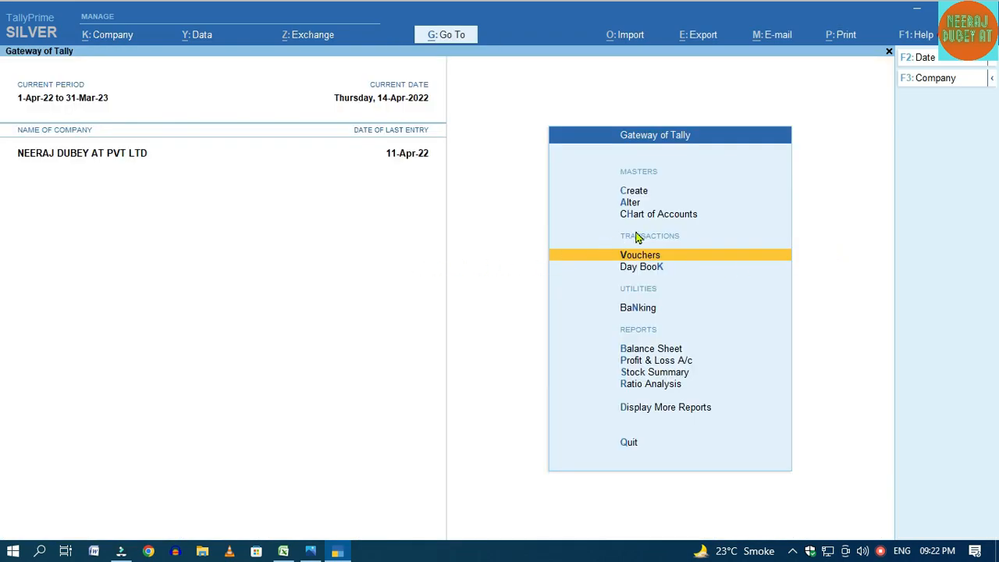
# Open the Sales Order voucher type for alteration, with inactive voucher types shown in the list
pyautogui.click(632, 204)
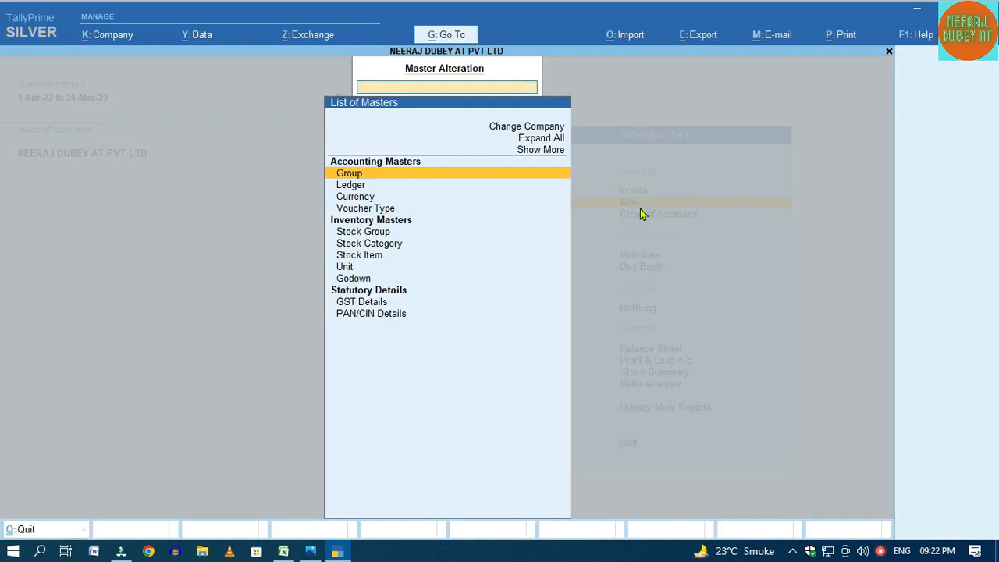
pyautogui.press('Down')
pyautogui.press('Down')
pyautogui.press('Down')
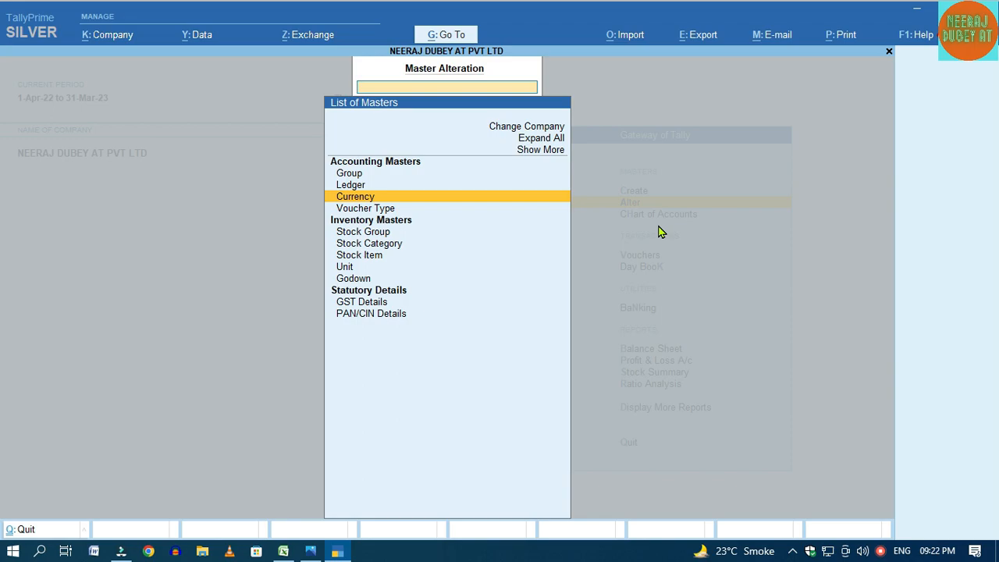
pyautogui.press('Return')
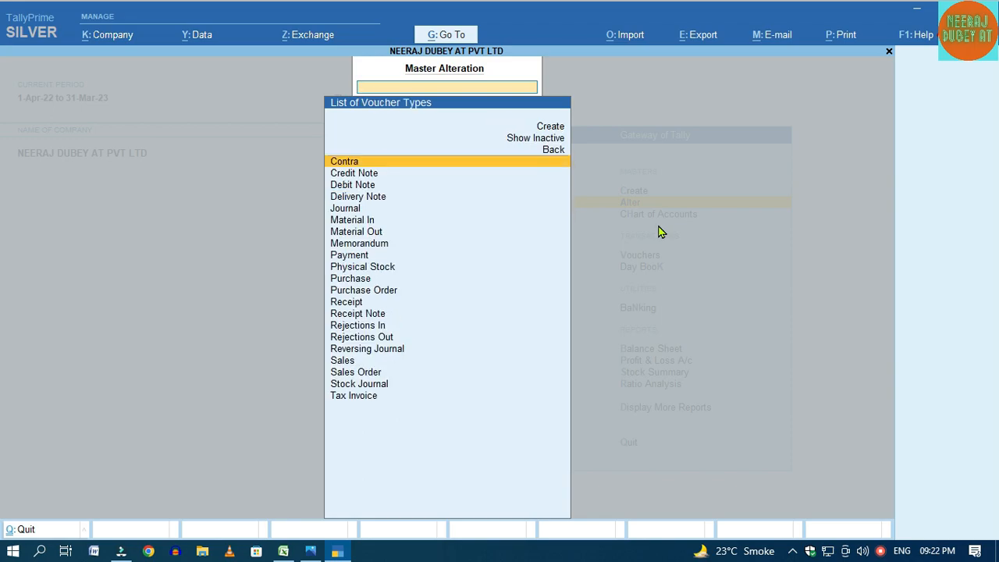
pyautogui.click(529, 145)
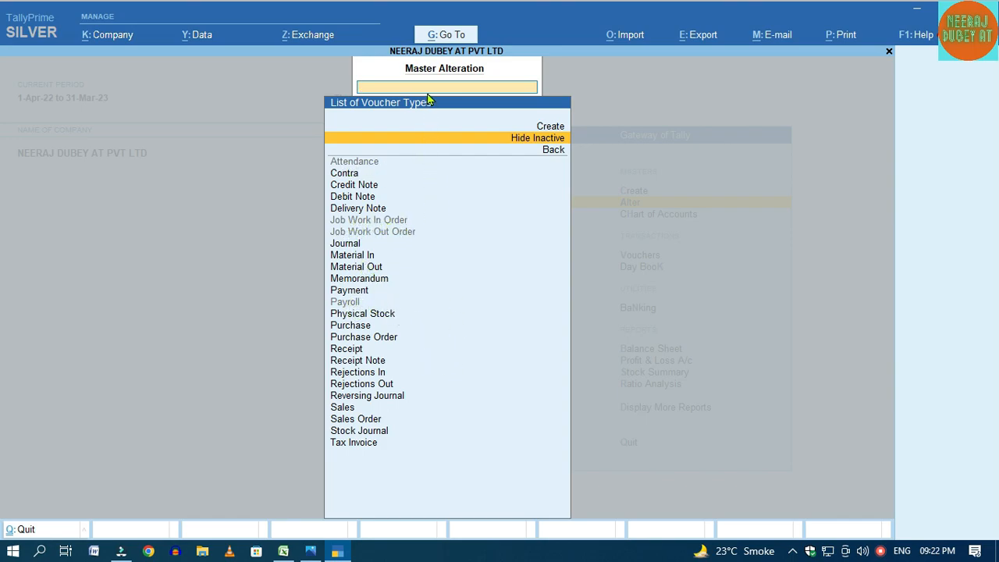
pyautogui.write('SAL')
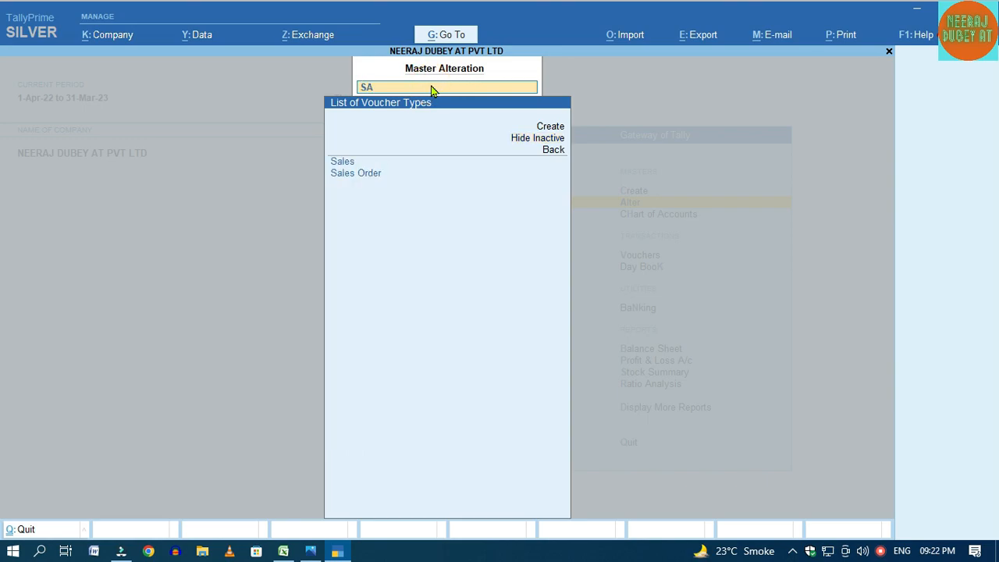
pyautogui.write('ES')
pyautogui.click(373, 178)
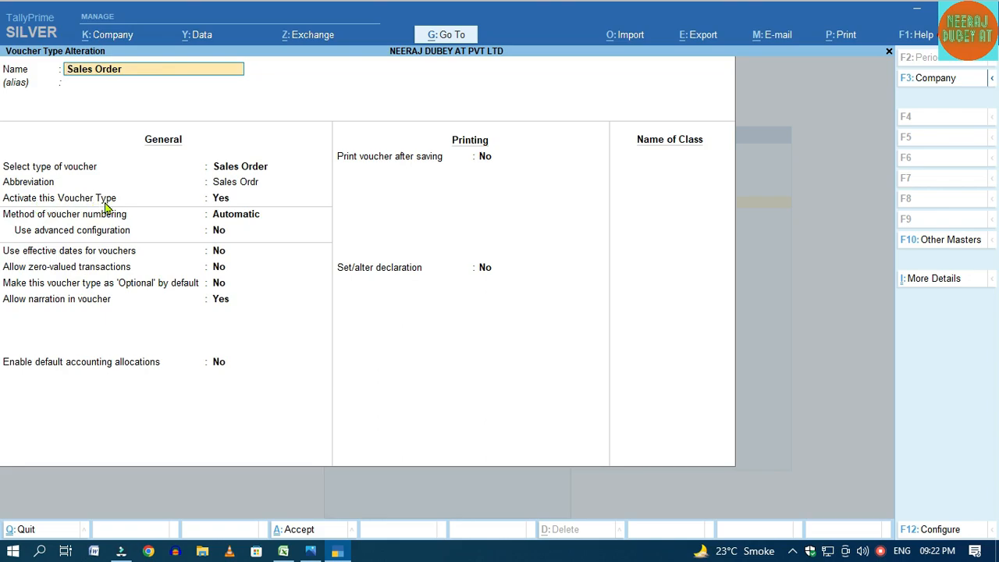
# Keep Activate this Voucher Type at Yes for Sales Order, leave the other settings as they are, and save the voucher type
pyautogui.click(222, 201)
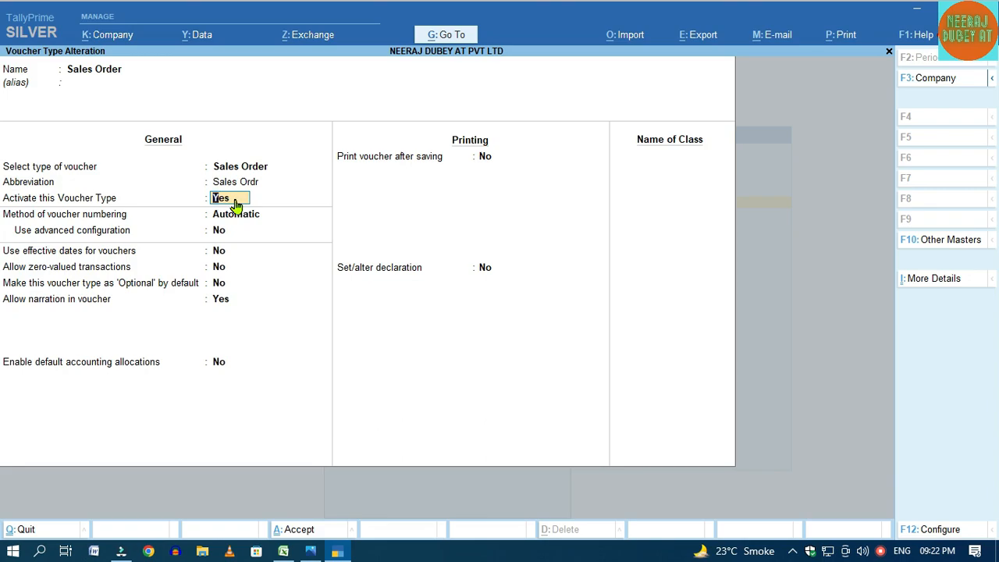
pyautogui.press('Return')
pyautogui.press('Return')
pyautogui.press('Return')
pyautogui.press('Return')
pyautogui.press('Return')
pyautogui.press('Return')
pyautogui.press('Return')
pyautogui.press('Return')
pyautogui.press('Return')
pyautogui.press('Return')
pyautogui.press('Return')
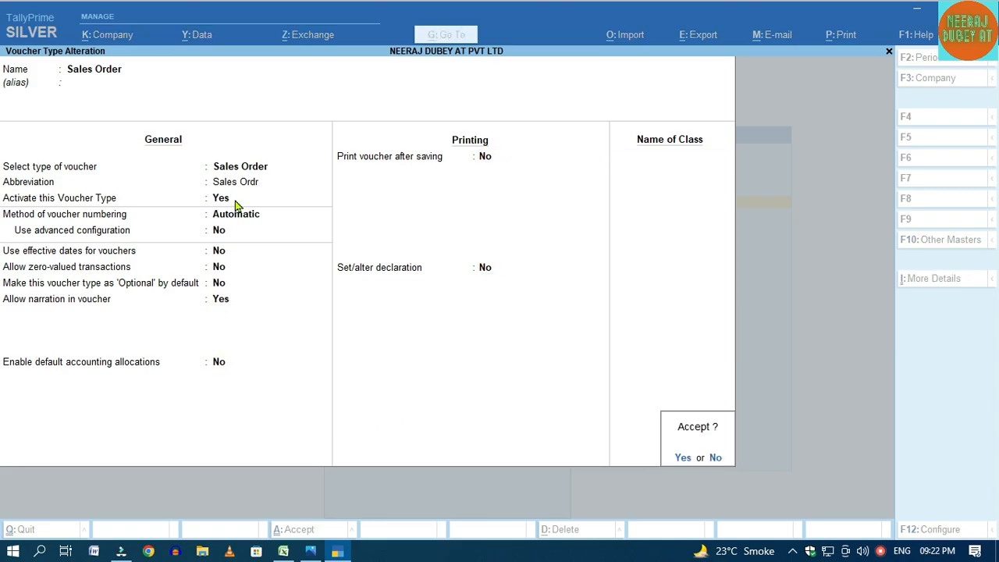
pyautogui.press('Return')
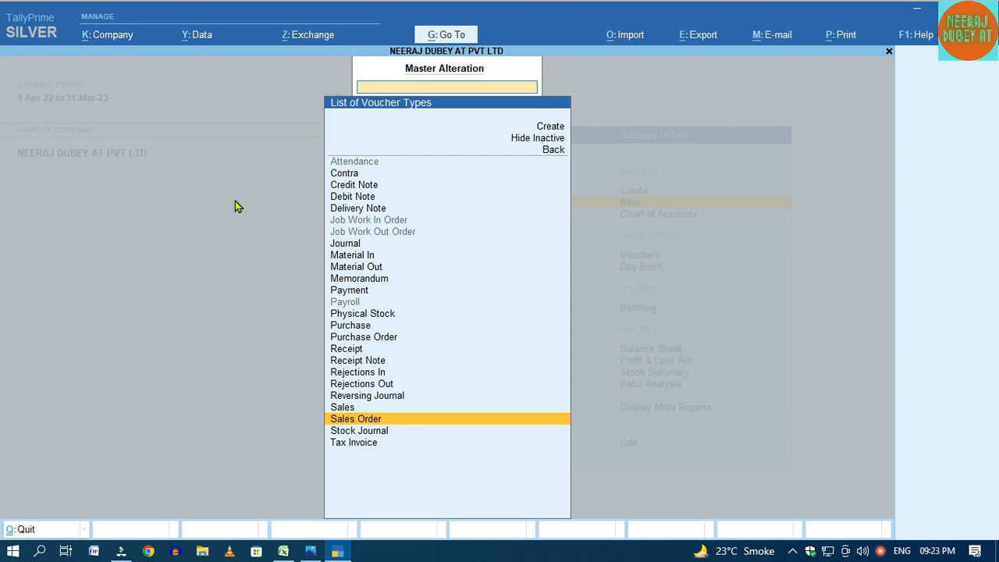
# Leave master alteration and start a new Sales Order voucher
pyautogui.press('Escape')
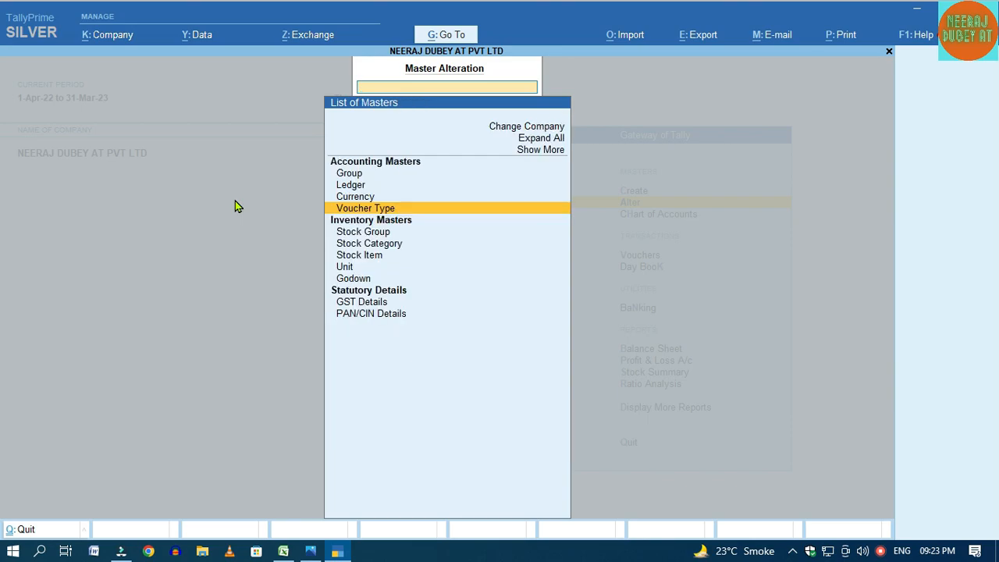
pyautogui.press('Escape')
pyautogui.press('v')
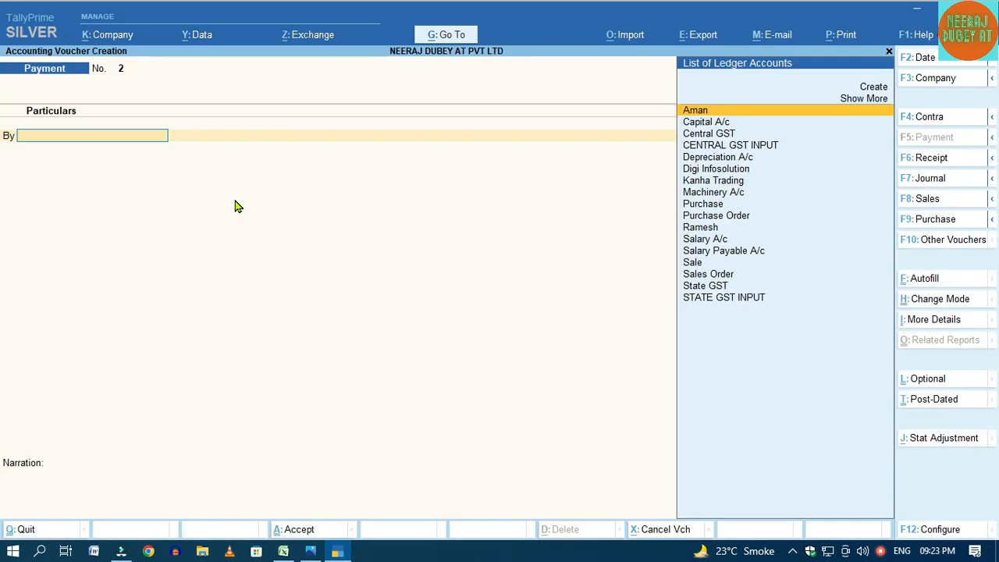
pyautogui.click(992, 200)
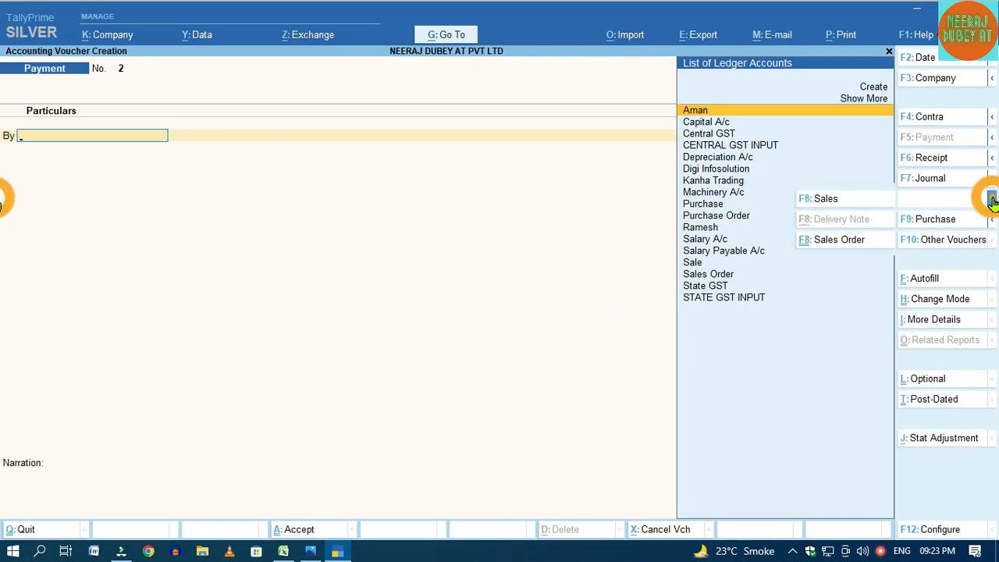
pyautogui.click(839, 242)
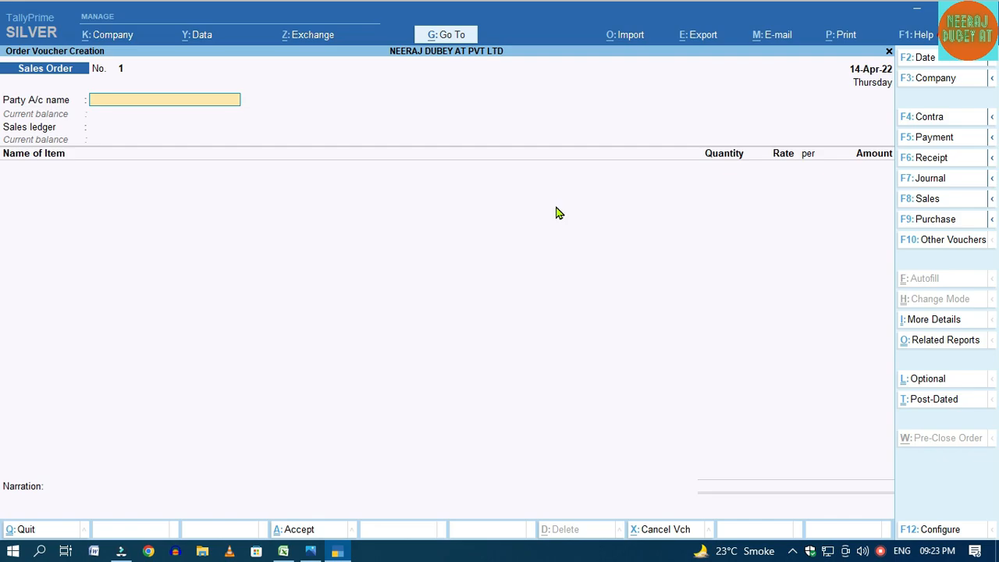
# Review the Order Receive sheet in Excel, return to TallyPrime and set the sales order's voucher date to 12-Apr-22
pyautogui.hotkey('alt', 'Tab')
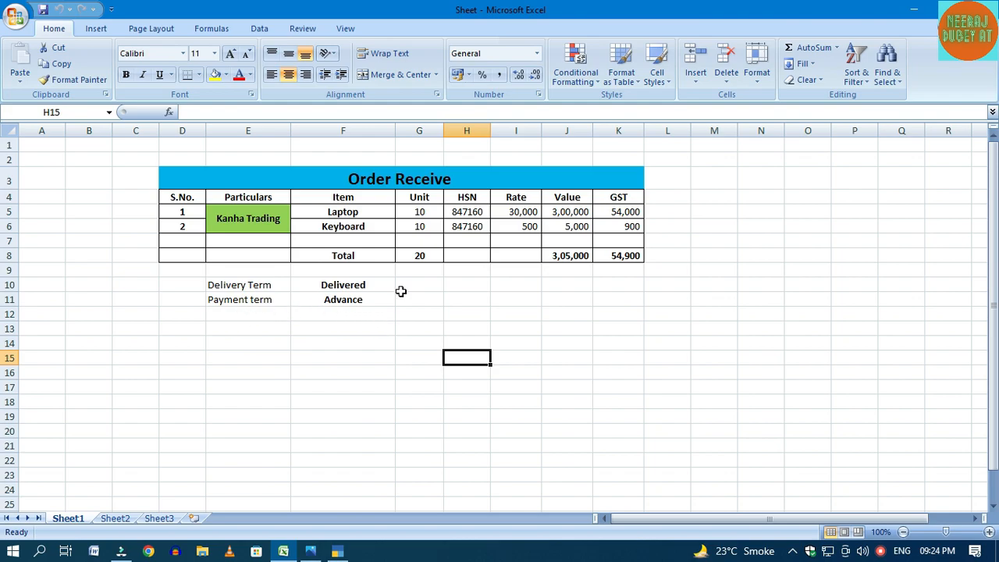
pyautogui.hotkey('alt', 'Tab')
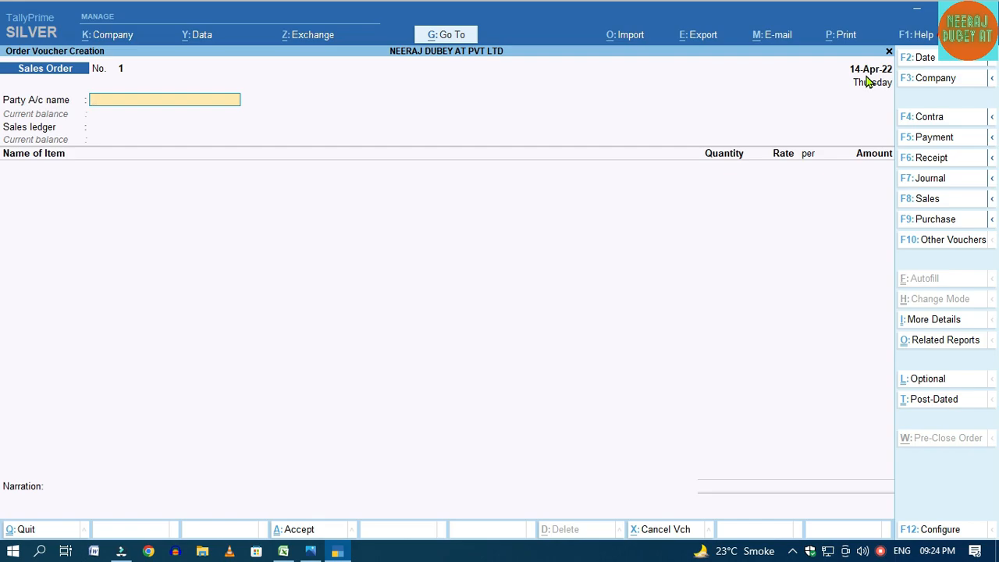
pyautogui.press('F2')
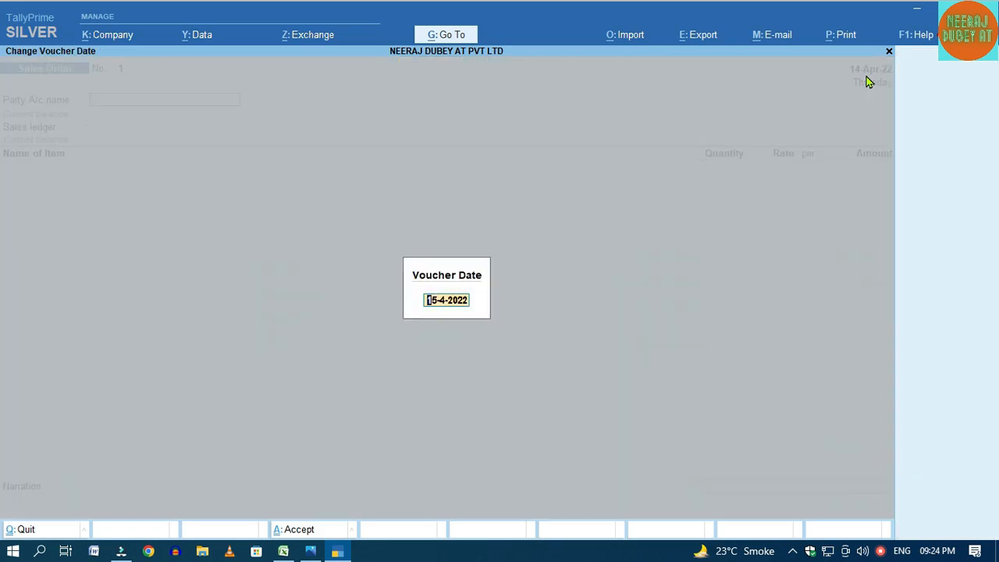
pyautogui.write('12')
pyautogui.press('Return')
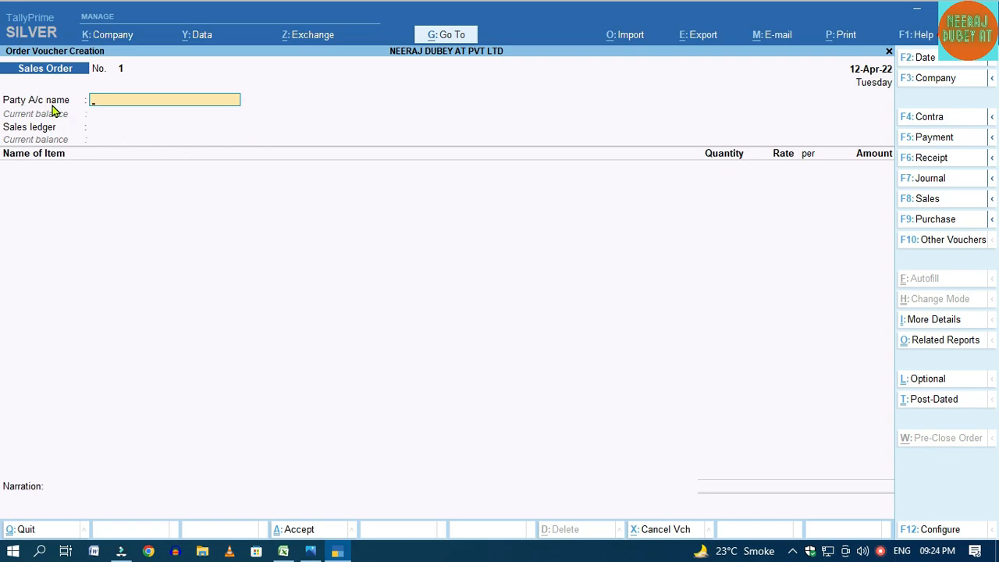
# Check the customer in the Excel order sheet and select Kanha Trading as the sales order's party account
pyautogui.hotkey('alt', 'Tab')
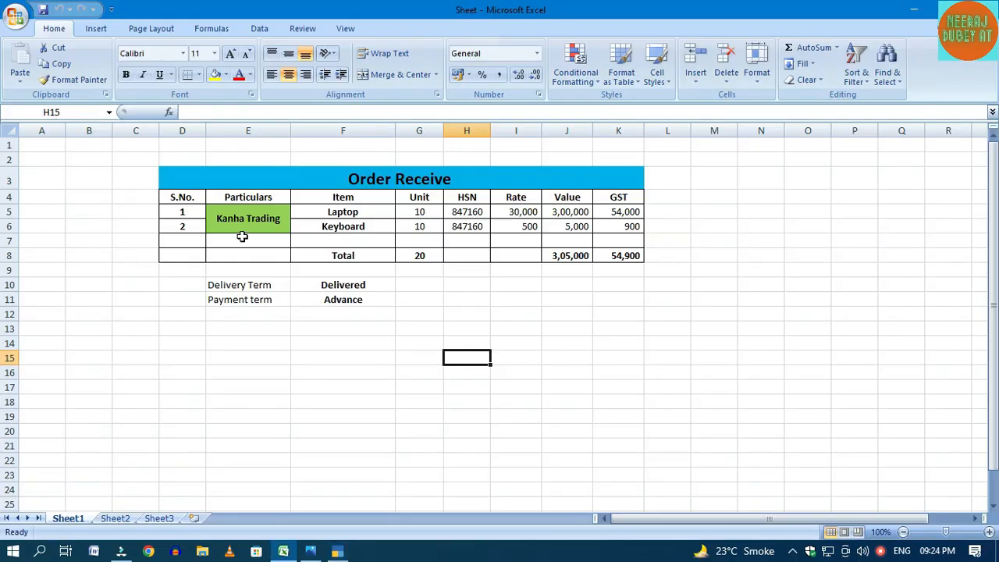
pyautogui.hotkey('alt', 'Tab')
pyautogui.write('KANHA')
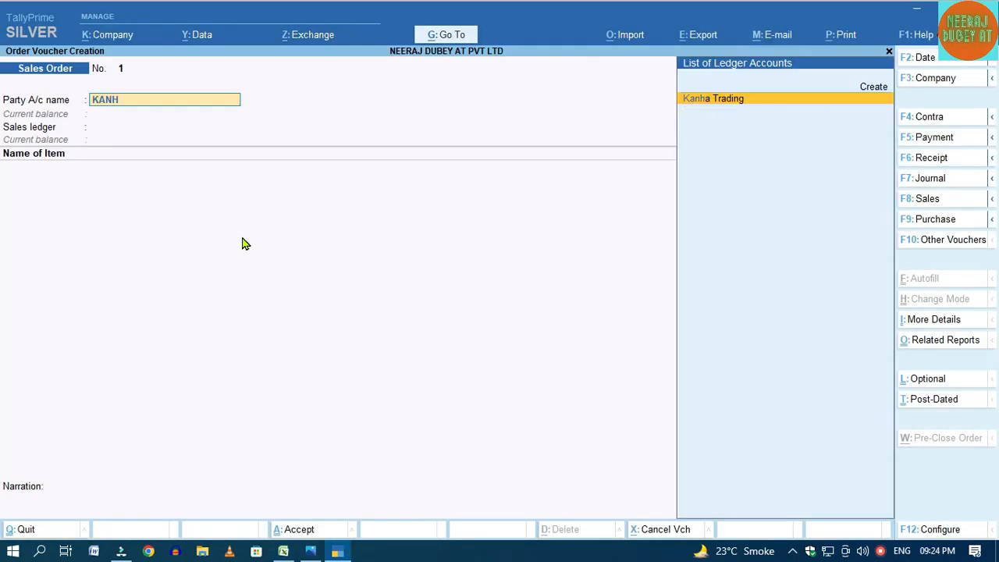
pyautogui.click(716, 101)
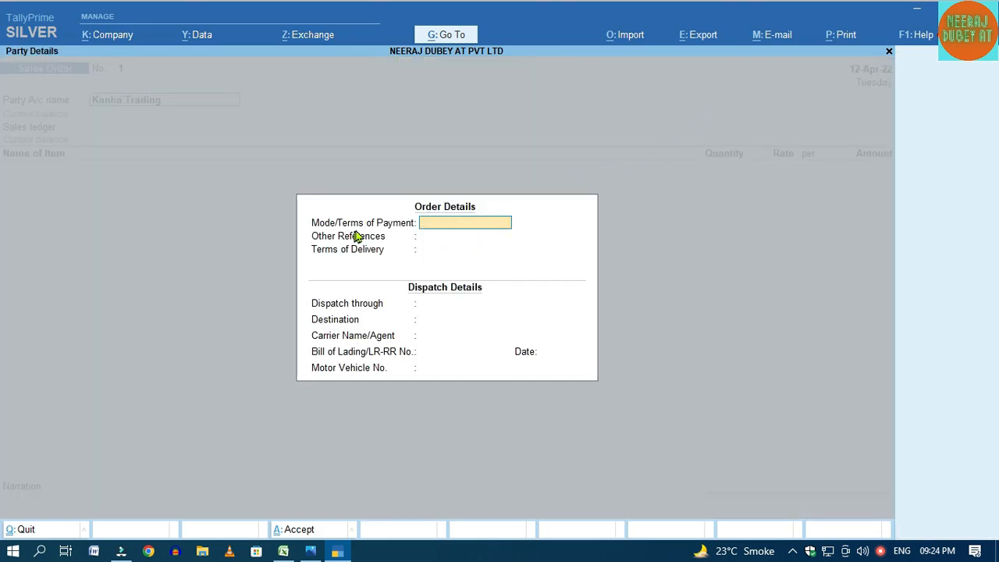
# Look up the payment term in the Excel order sheet and enter ADVANCE as the order's mode/terms of payment
pyautogui.hotkey('alt', 'Tab')
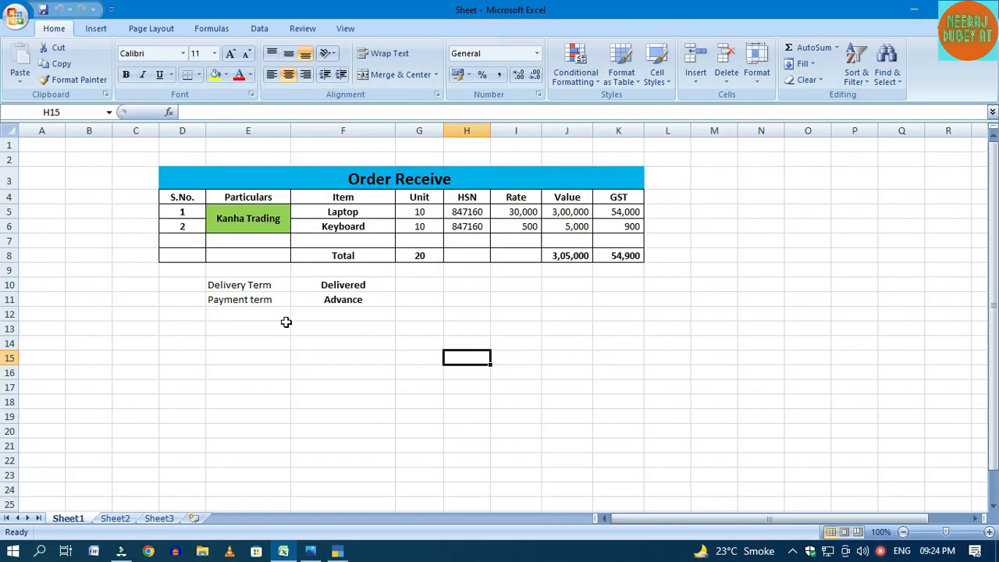
pyautogui.hotkey('alt', 'Tab')
pyautogui.write('ADVAN')
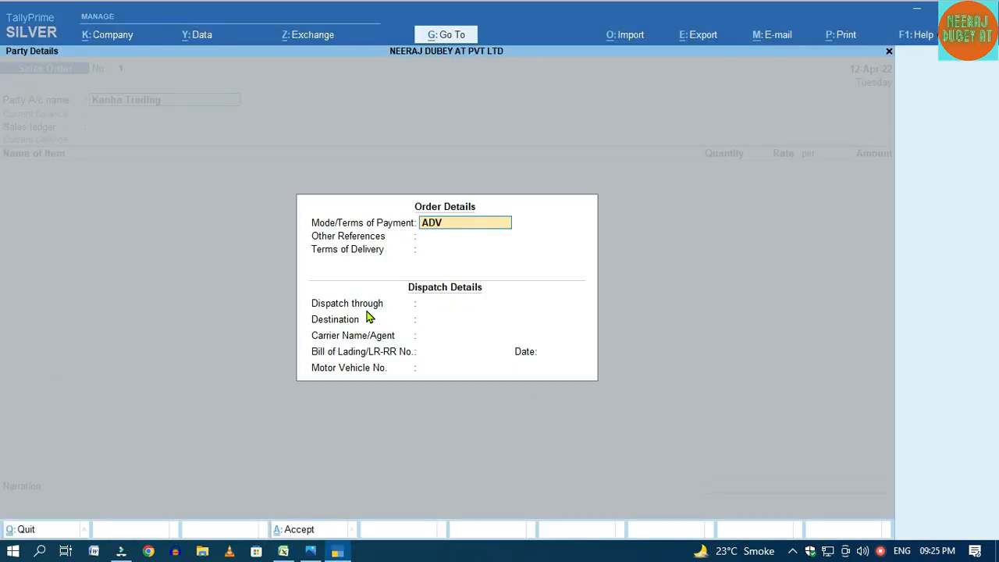
pyautogui.press('BackSpace')
pyautogui.write('NCE')
pyautogui.press('Return')
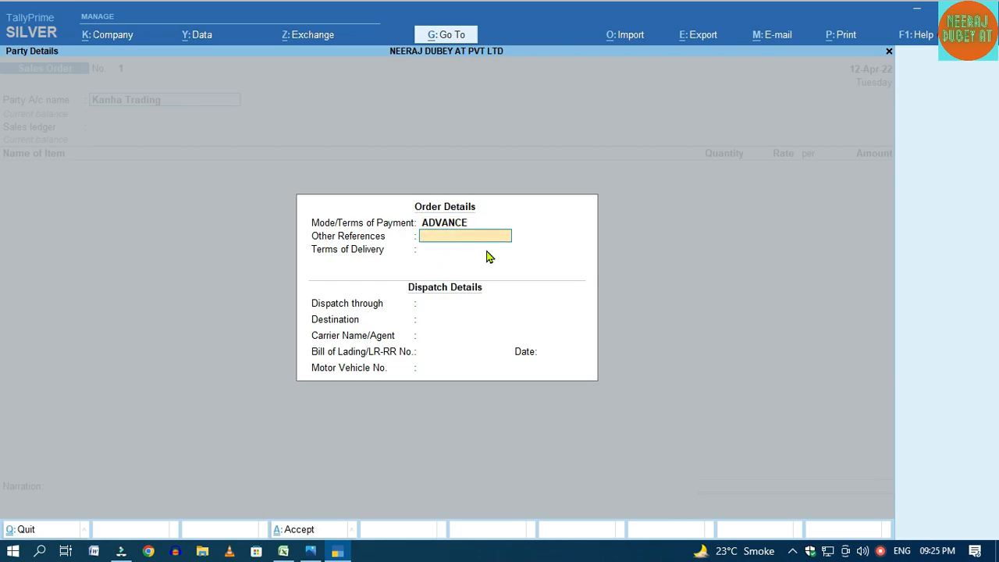
# Leave Other References blank and enter DELIVERED as the terms of delivery, as given in the Excel order sheet
pyautogui.press('Return')
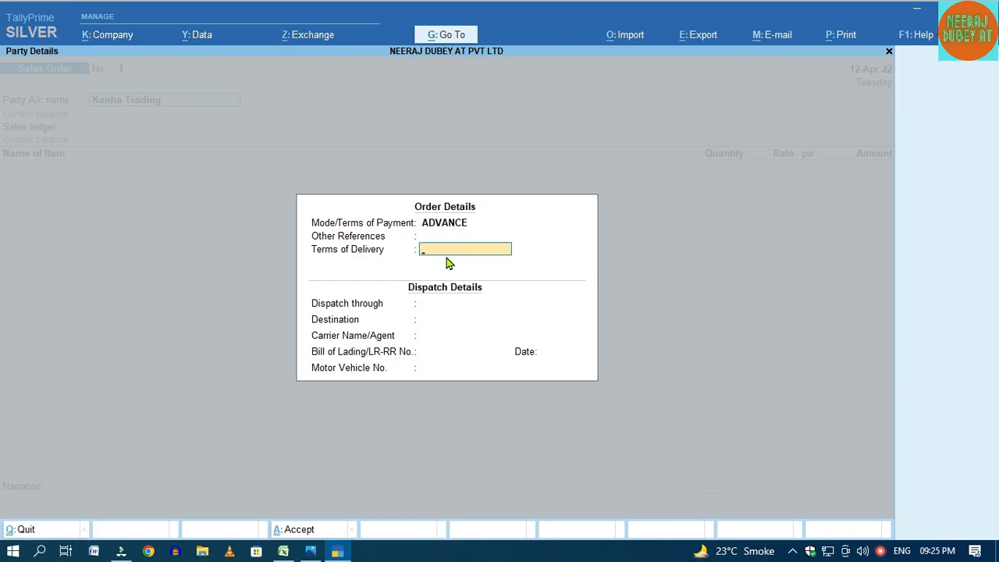
pyautogui.hotkey('alt', 'Tab')
pyautogui.hotkey('alt', 'Tab')
pyautogui.write('DELIVERED')
pyautogui.press('Return')
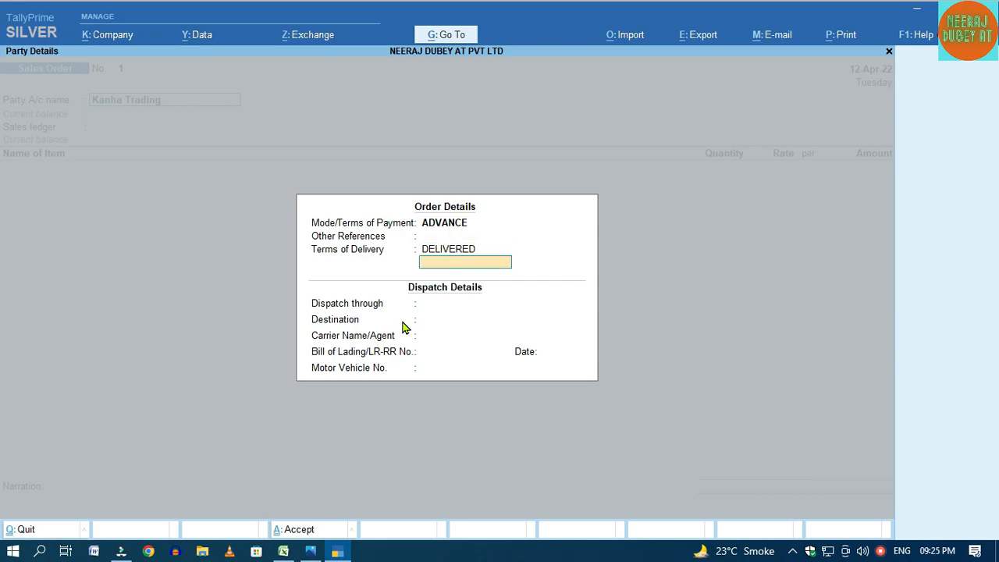
pyautogui.press('Return')
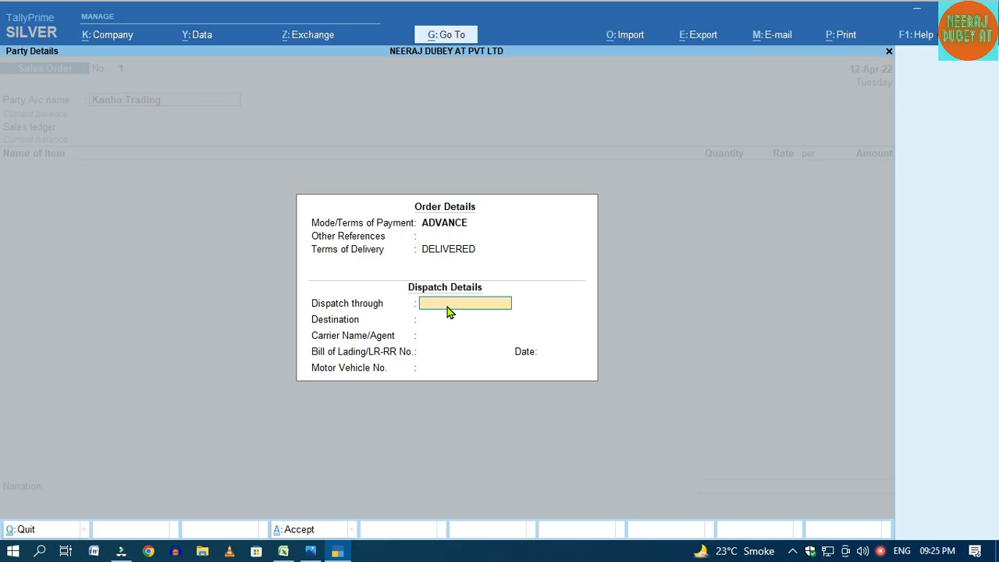
# Leave all dispatch details blank and accept the prefilled buyer and consignee details for Kanha Trading
pyautogui.press('Return')
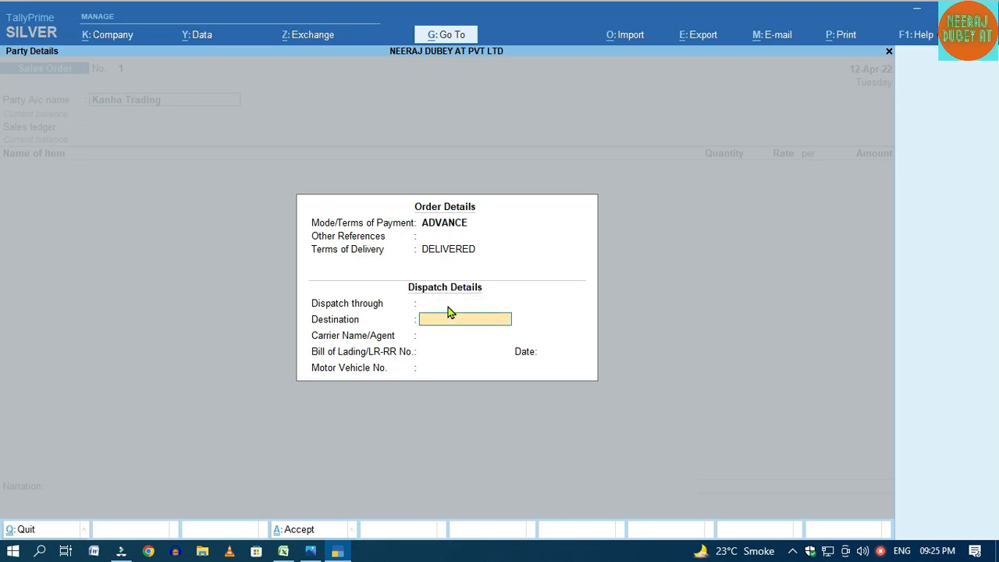
pyautogui.press('Return')
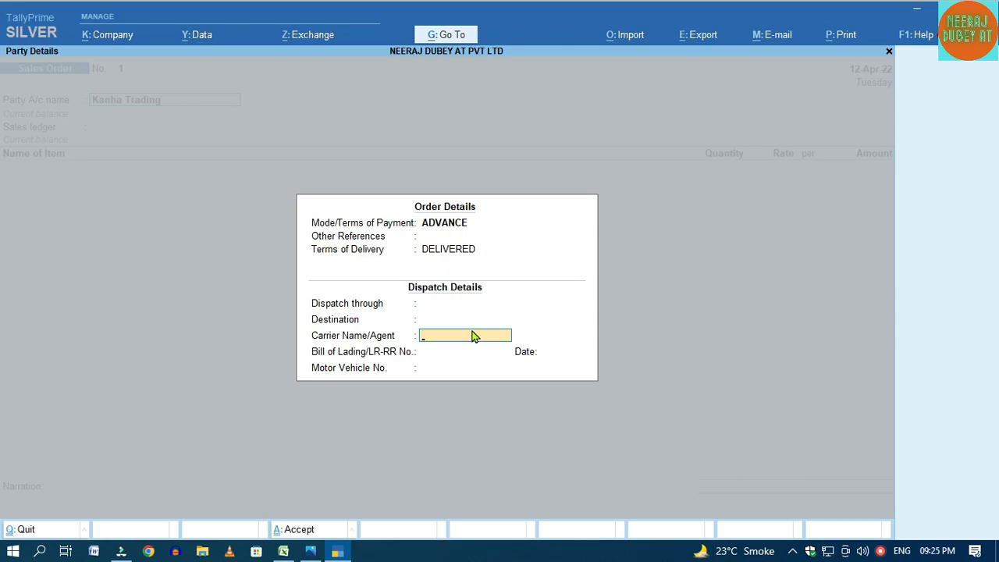
pyautogui.press('Return')
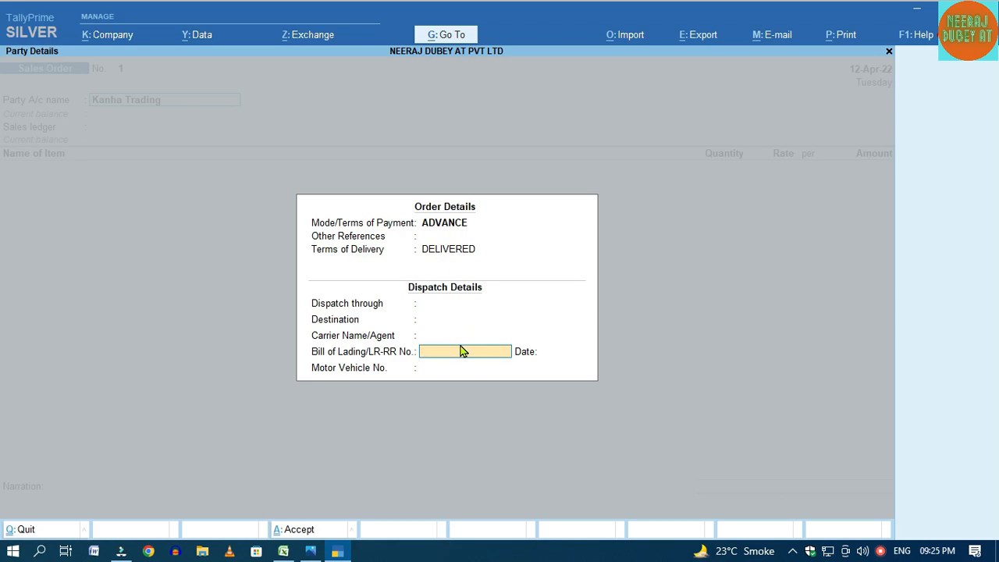
pyautogui.press('Return')
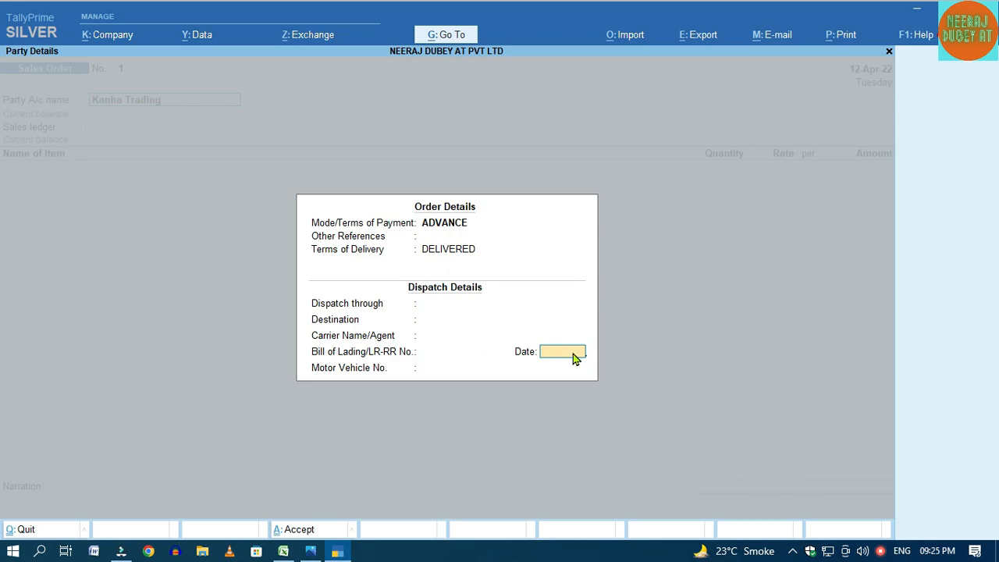
pyautogui.press('Return')
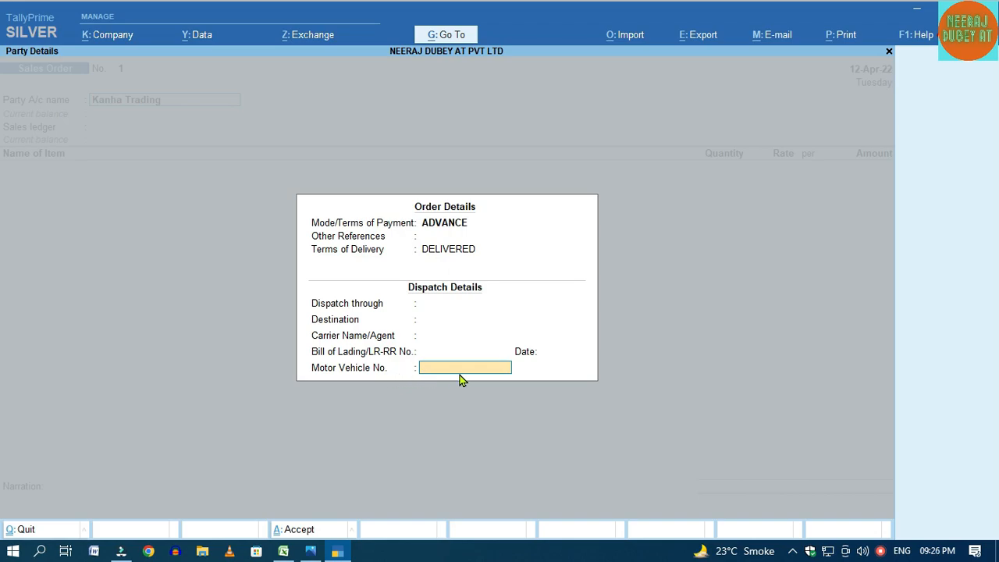
pyautogui.press('Return')
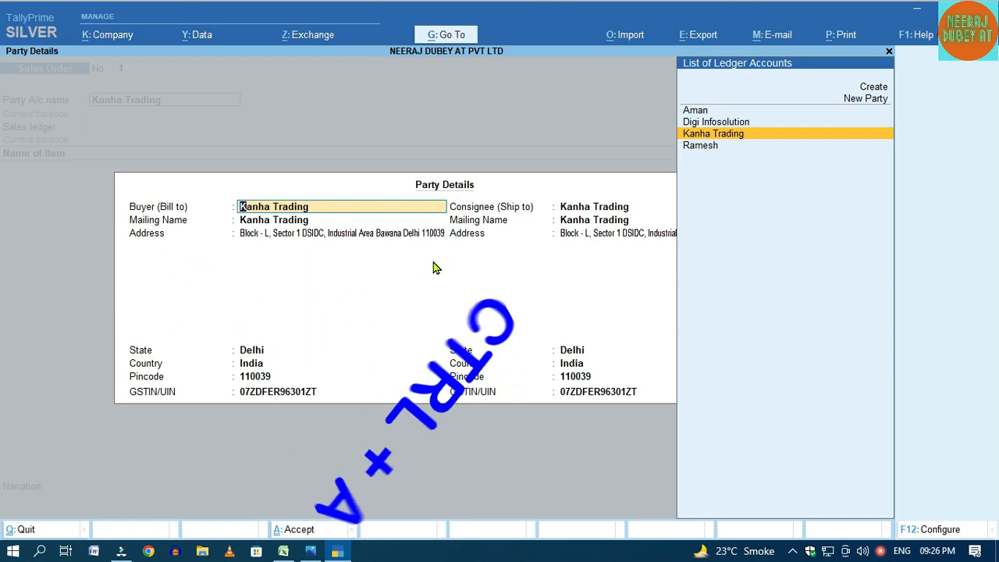
pyautogui.hotkey('ctrl', 'a')
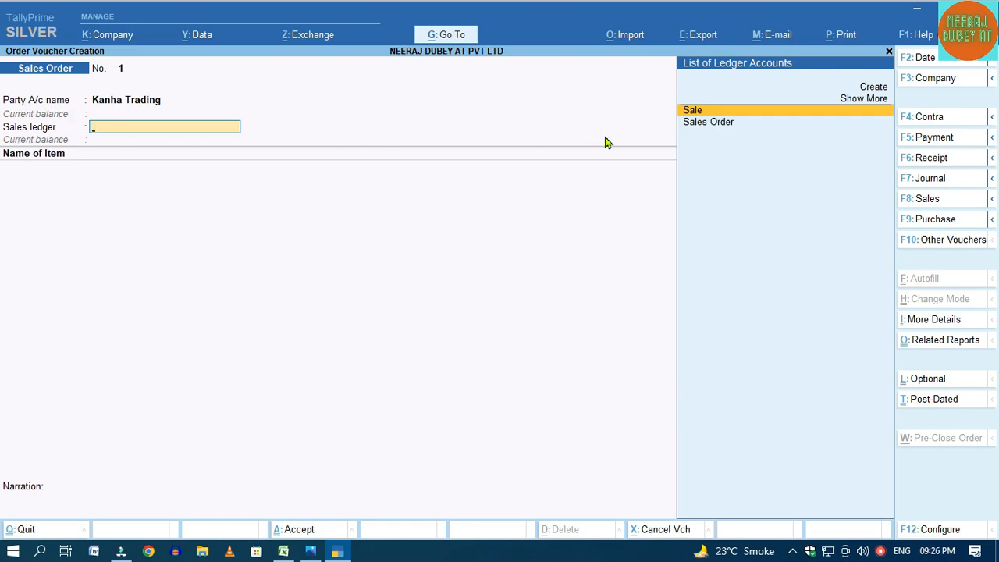
# Choose Sale as the sales ledger and, after checking the Excel order sheet, add Laptop as the first item
pyautogui.click(704, 113)
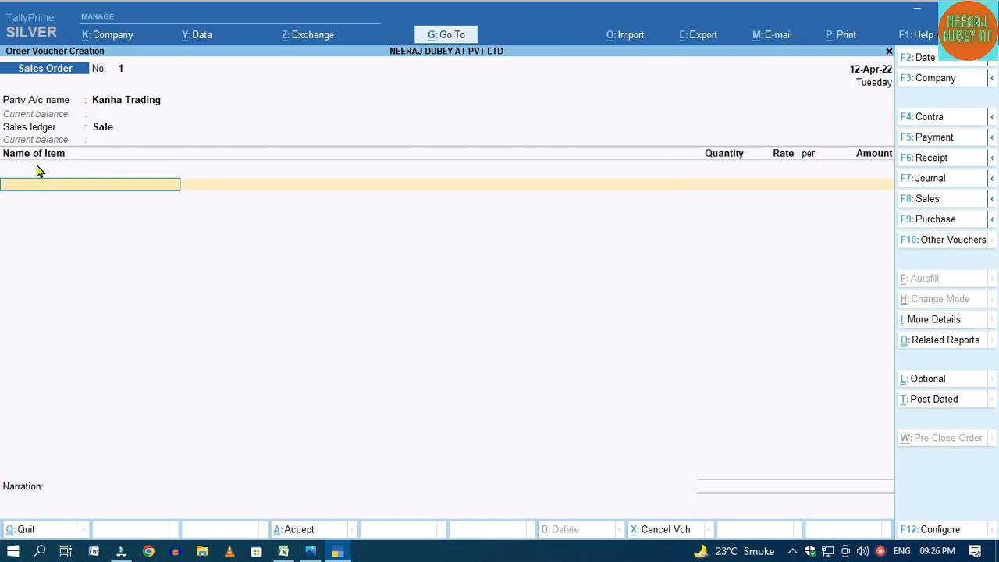
pyautogui.press('alt')
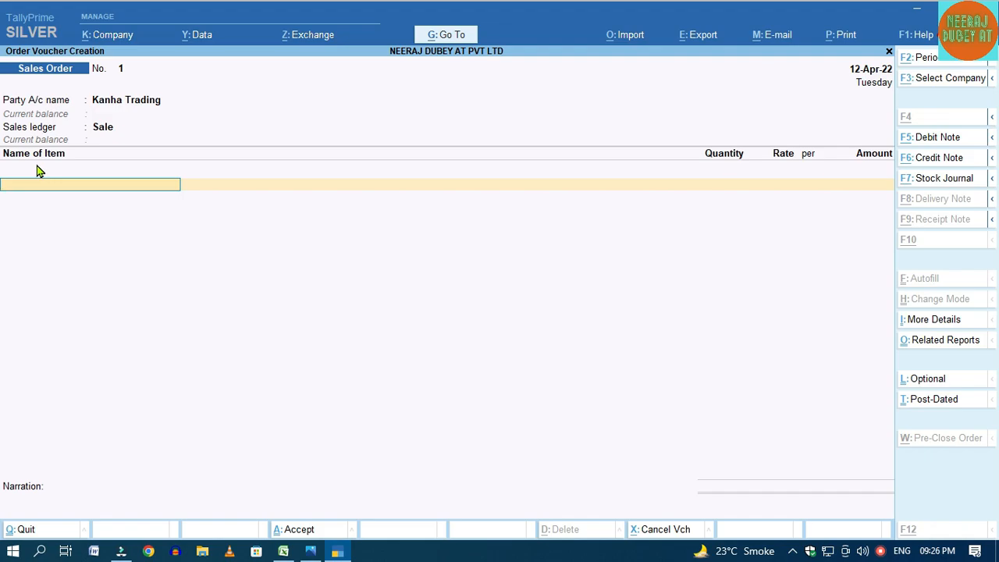
pyautogui.hotkey('alt', 'Tab')
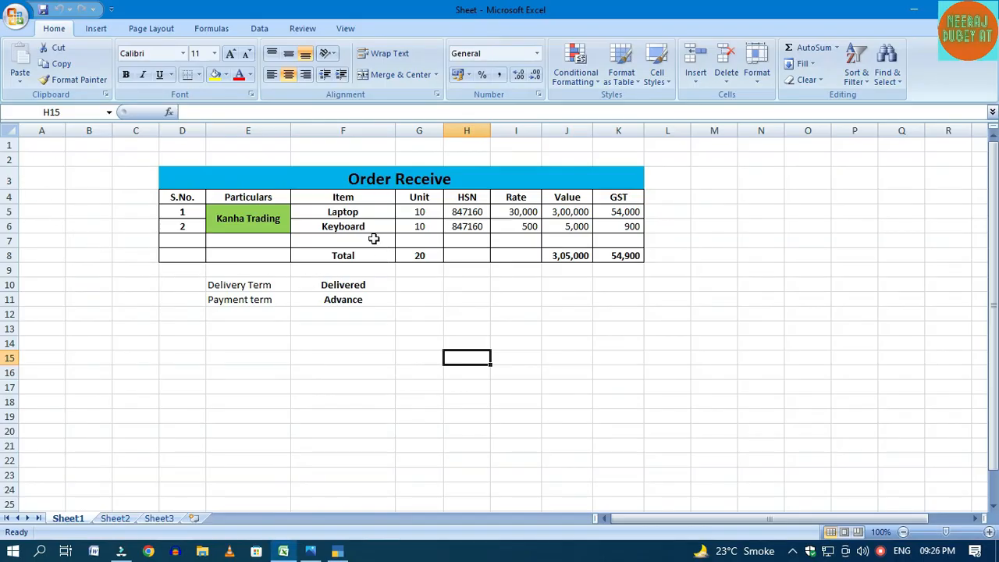
pyautogui.hotkey('alt', 'Tab')
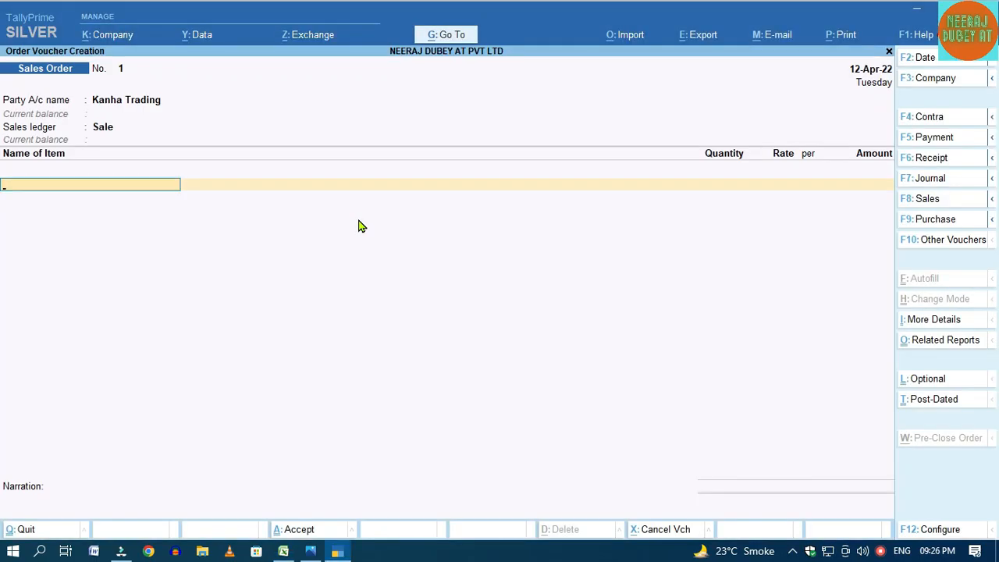
pyautogui.write('LAP')
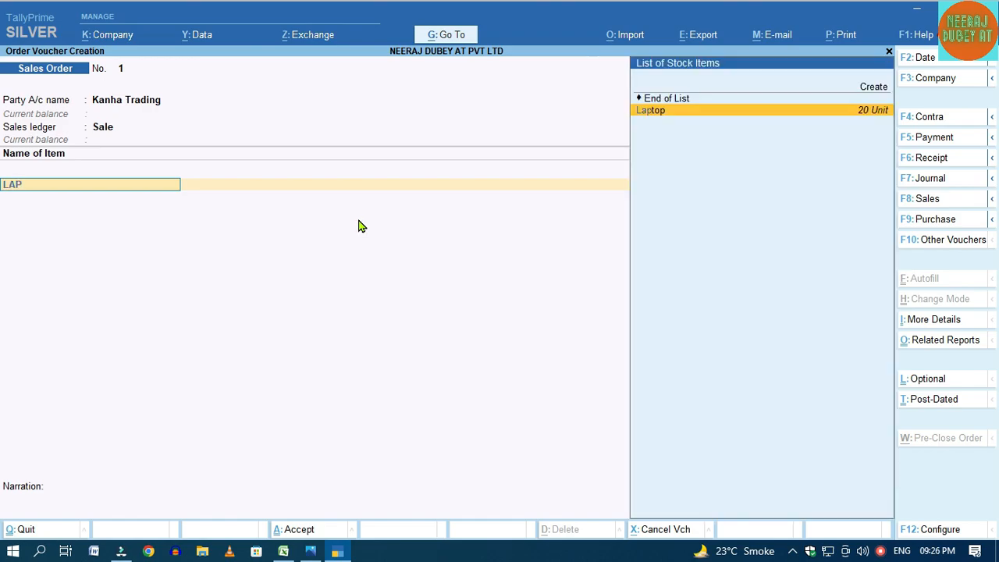
pyautogui.click(682, 118)
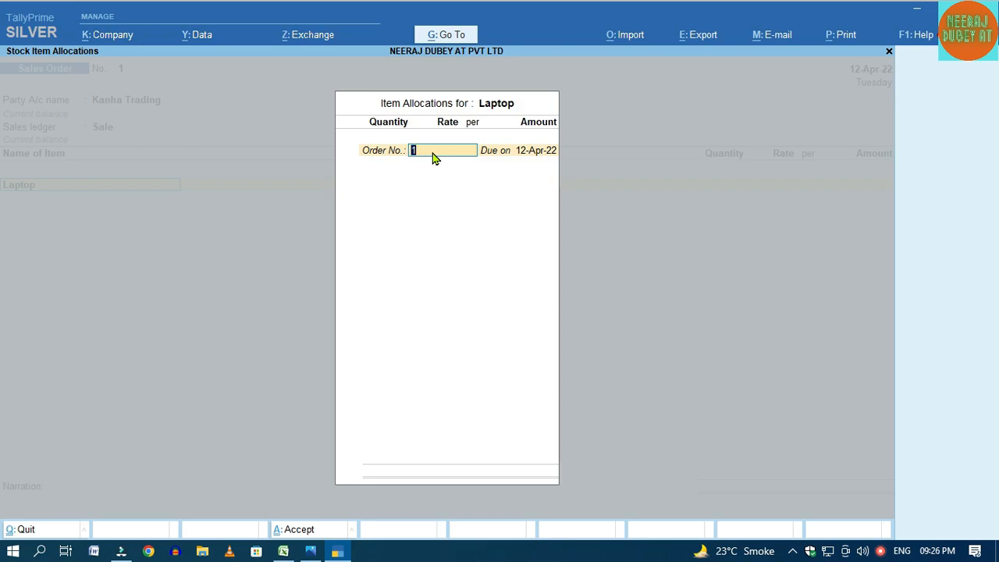
# Keep the default order number in the Laptop allocation and set its due date to 14-Apr-22
pyautogui.press('Return')
pyautogui.write('14-04')
pyautogui.write('-22')
pyautogui.press('Return')
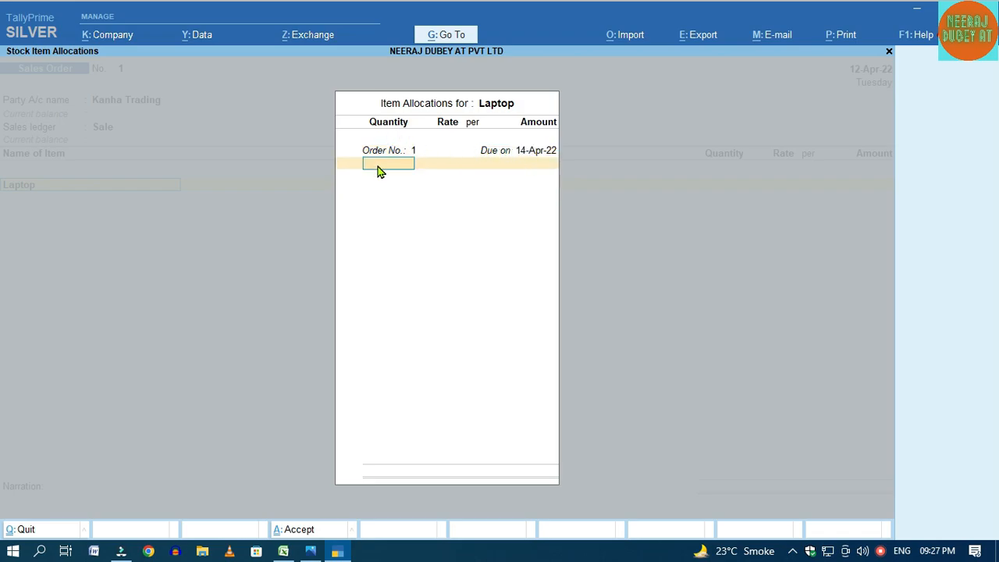
# Look up the Laptop line in the Excel order sheet and allocate 10 units at a rate of 30000
pyautogui.hotkey('alt', 'Tab')
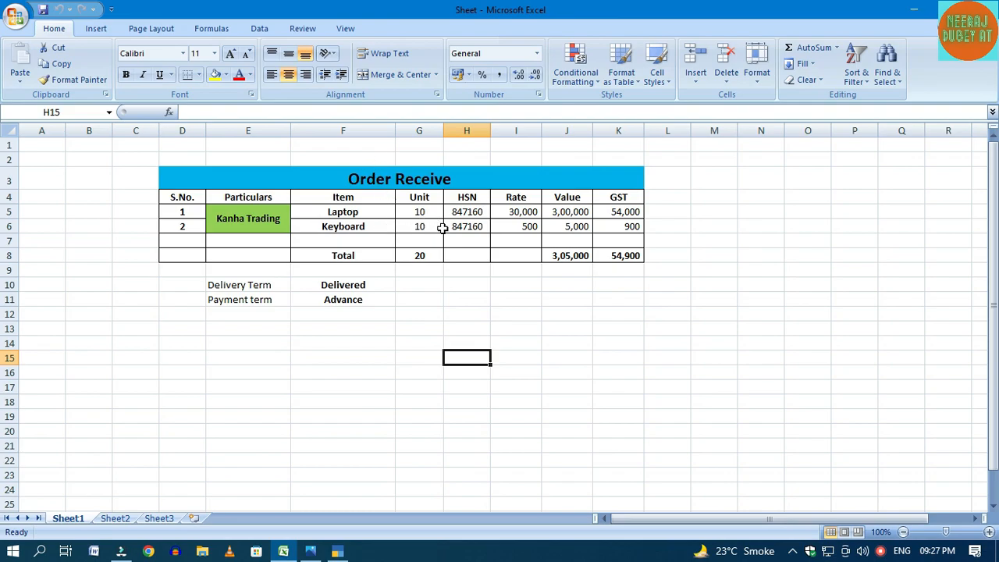
pyautogui.hotkey('alt', 'Tab')
pyautogui.write('10')
pyautogui.press('Return')
pyautogui.hotkey('alt', 'Tab')
pyautogui.hotkey('alt', 'Tab')
pyautogui.write('30000')
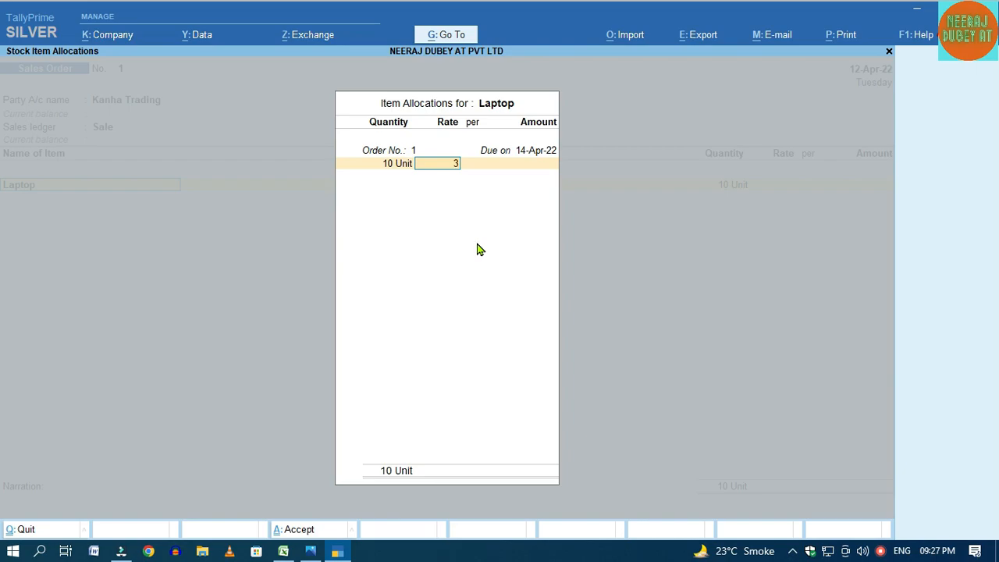
pyautogui.press('Return')
pyautogui.press('Return')
pyautogui.press('Return')
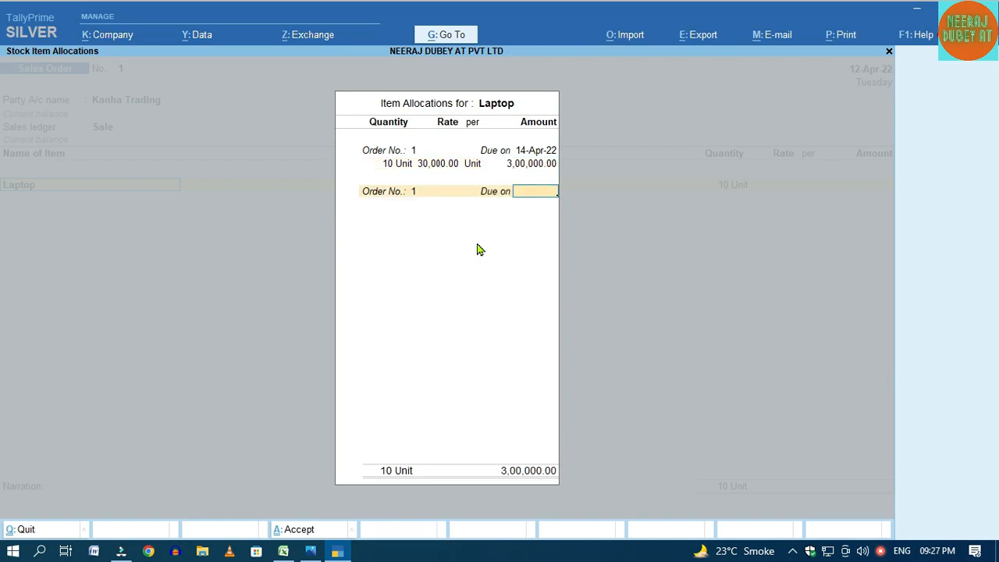
pyautogui.press('Return')
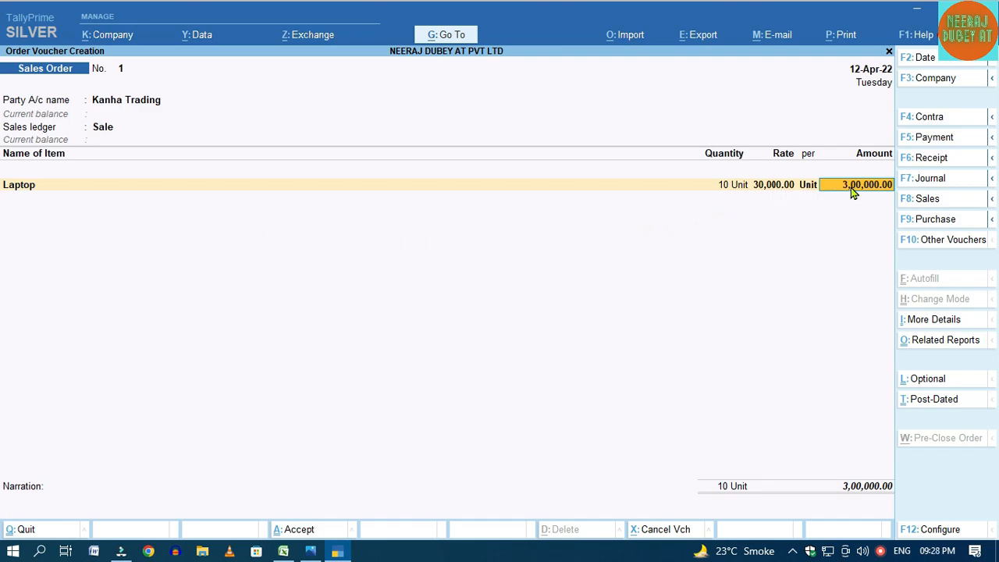
pyautogui.press('Return')
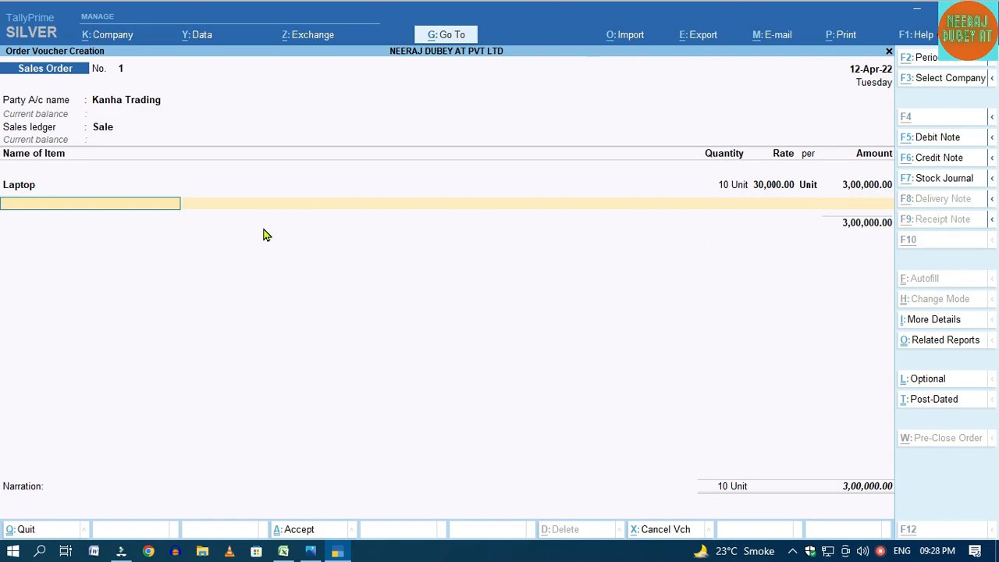
# Check the Excel order sheet, add Keyboard as the second item and set its due date to 14-Apr-22
pyautogui.hotkey('alt', 'Tab')
pyautogui.hotkey('alt', 'Tab')
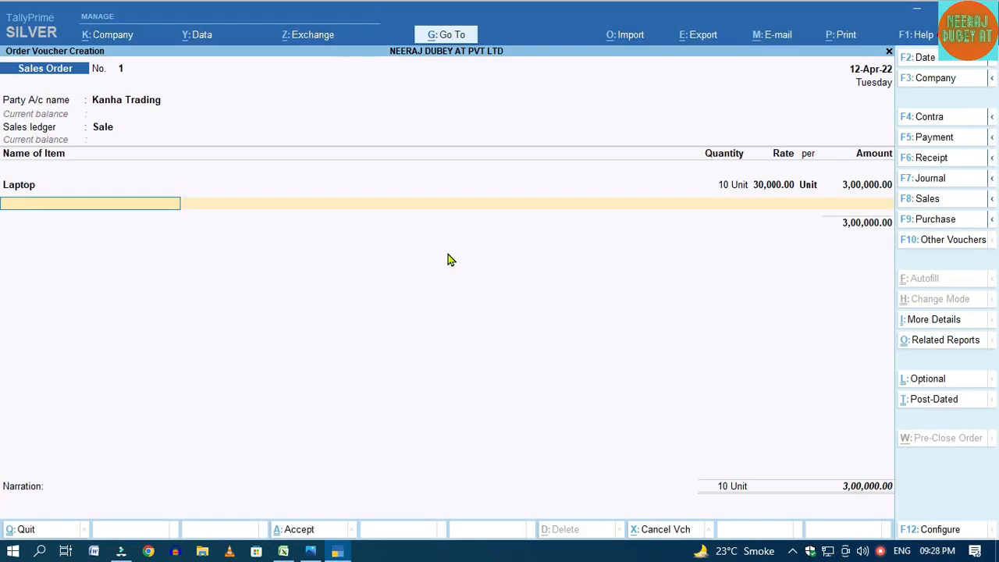
pyautogui.write('KEY')
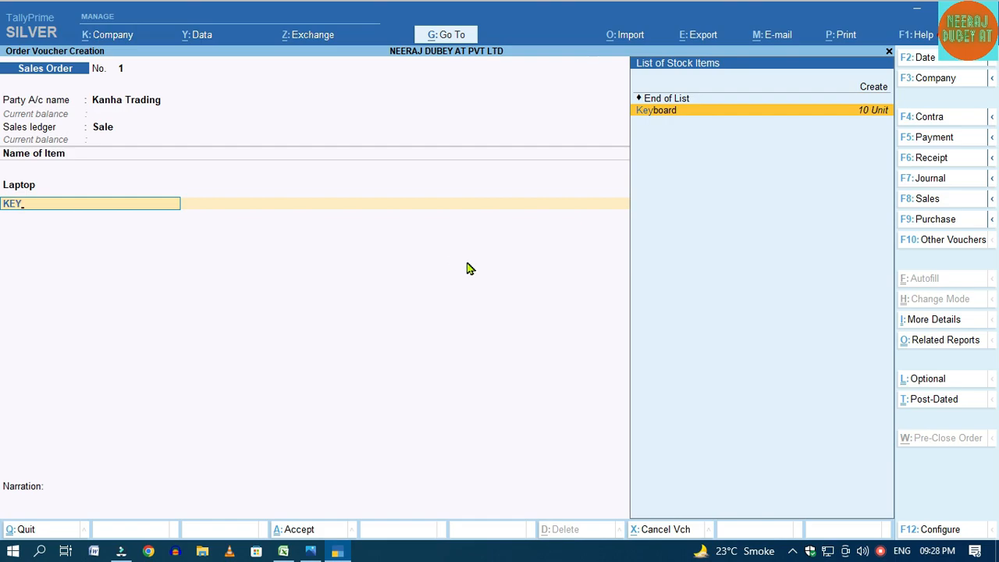
pyautogui.click(670, 114)
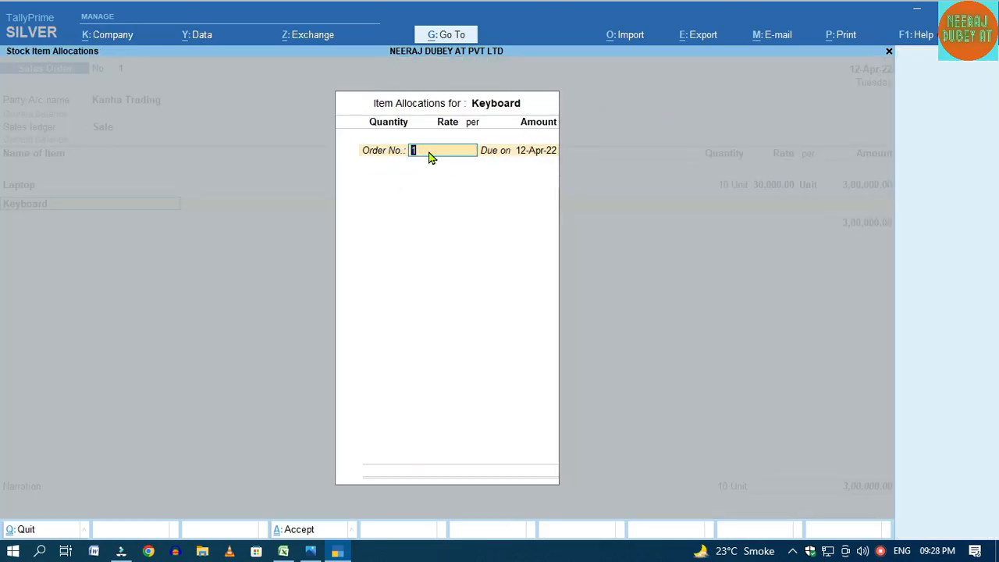
pyautogui.click(525, 158)
pyautogui.write('14-04-')
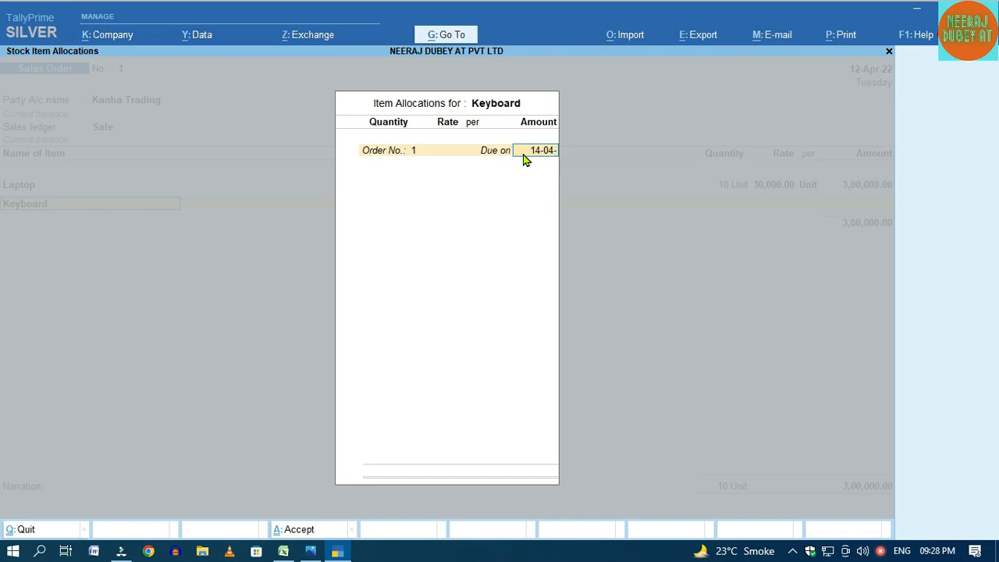
pyautogui.write('22')
pyautogui.press('Return')
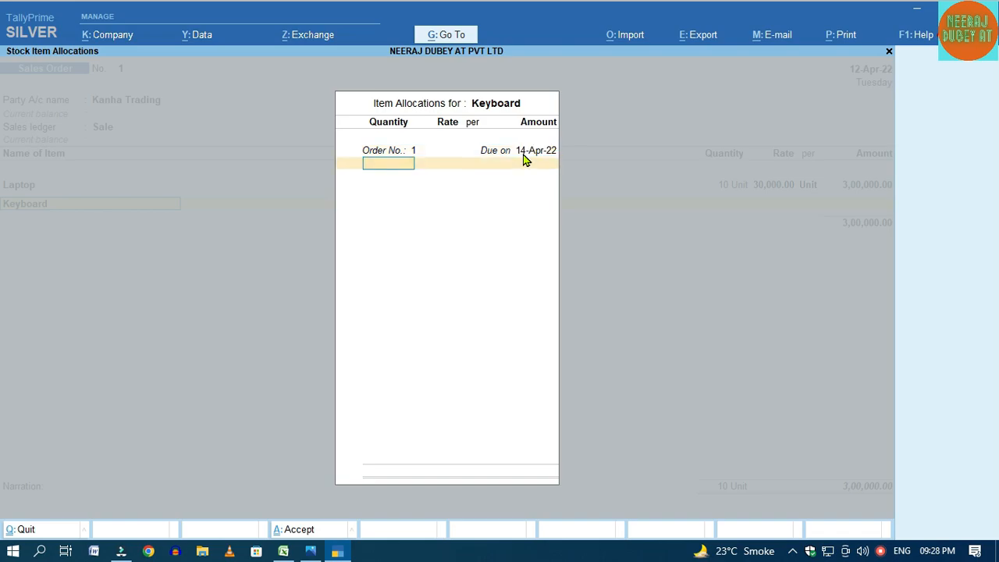
# Look up the Keyboard line in the Excel order sheet and allocate 10 units at a rate of 500
pyautogui.hotkey('alt', 'Tab')
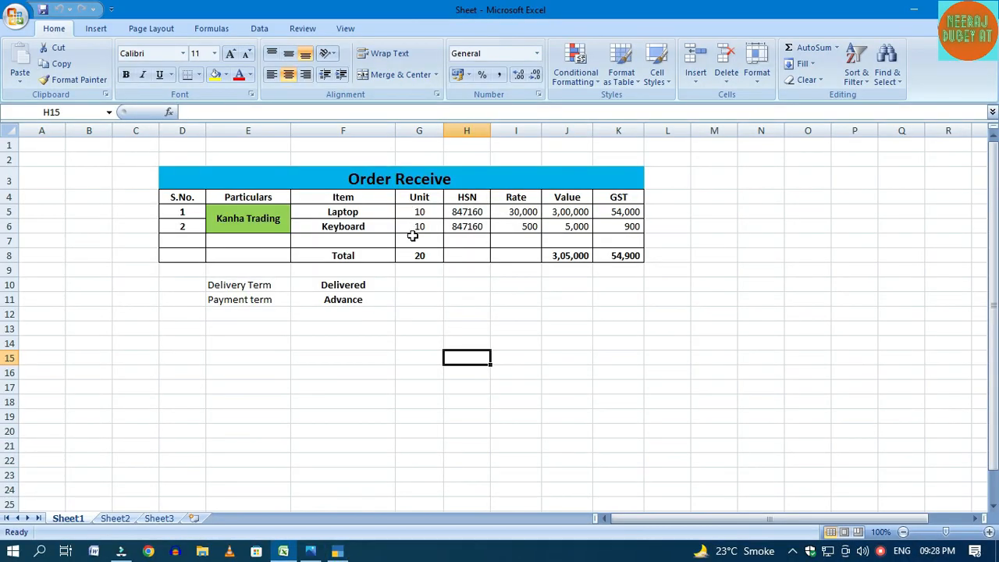
pyautogui.hotkey('alt', 'Tab')
pyautogui.write('10')
pyautogui.press('Return')
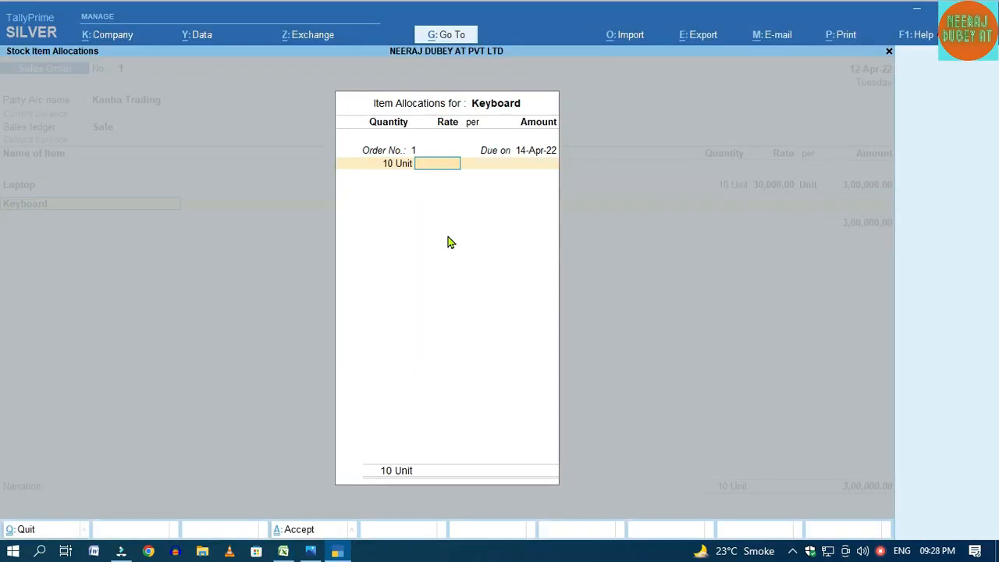
pyautogui.hotkey('alt', 'Tab')
pyautogui.hotkey('alt', 'Tab')
pyautogui.write('500')
pyautogui.press('Return')
pyautogui.press('Return')
pyautogui.press('Return')
pyautogui.press('Return')
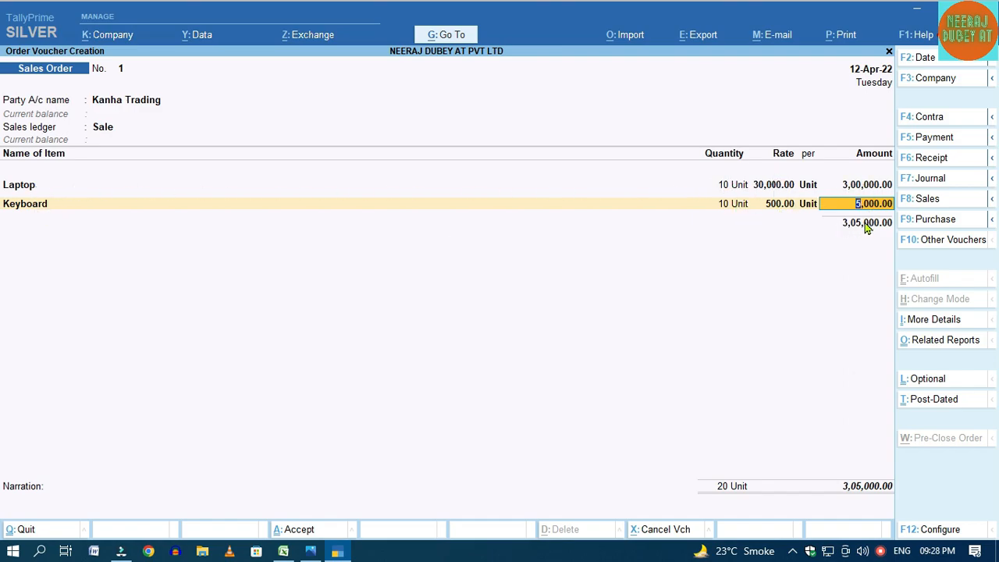
pyautogui.press('Return')
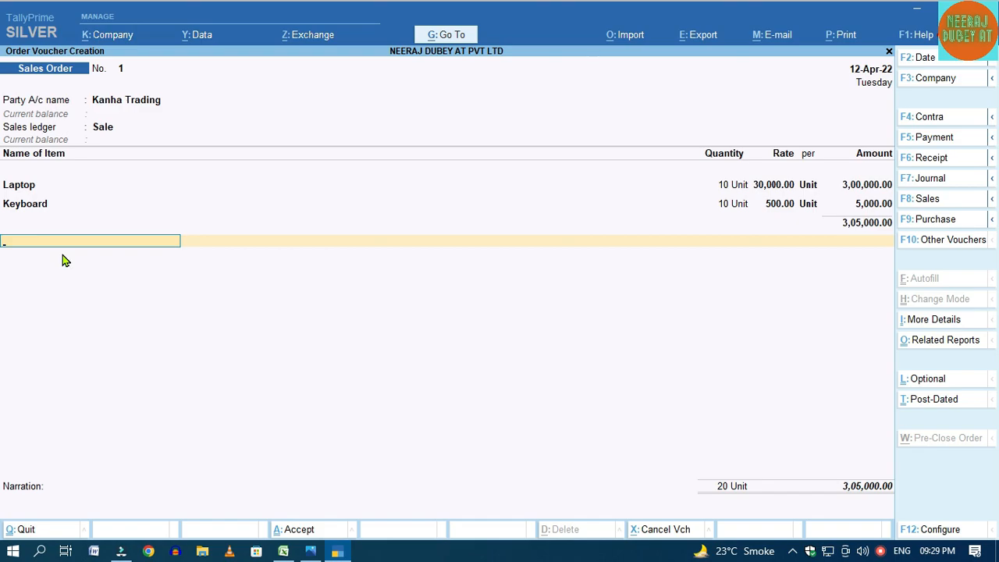
# Add the Central GST and State GST ledgers below the items, keeping their automatically calculated amounts
pyautogui.write('CENT')
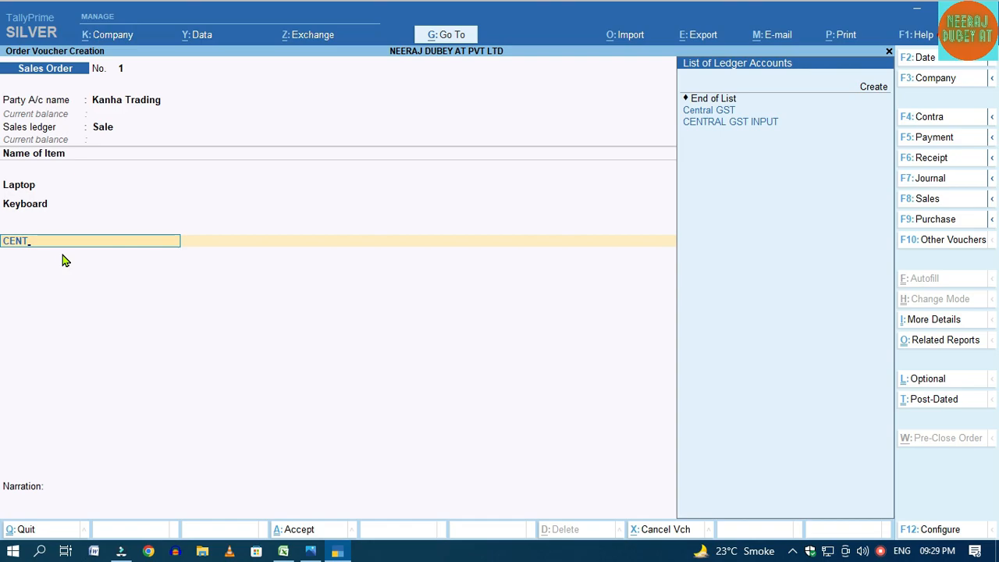
pyautogui.click(712, 114)
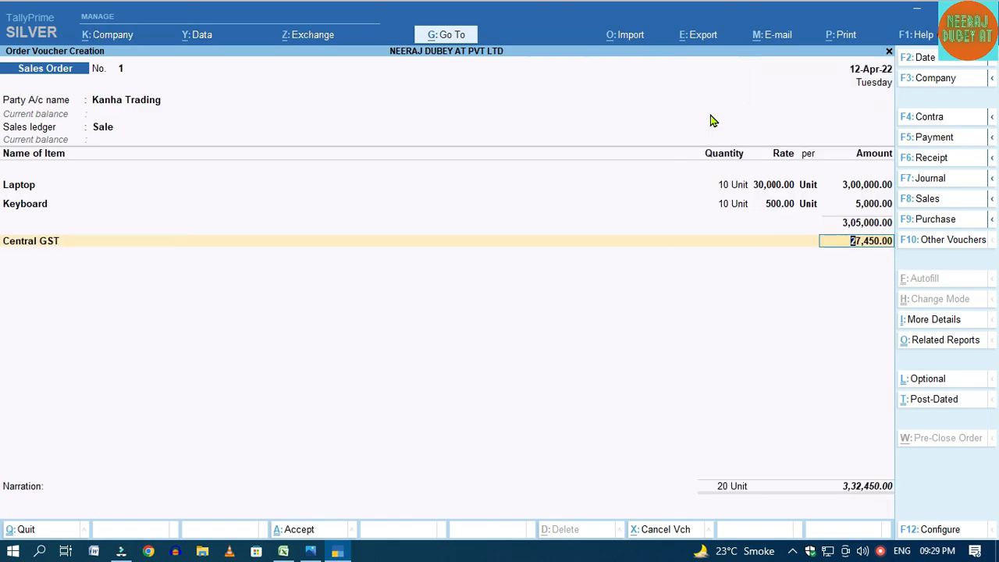
pyautogui.press('Return')
pyautogui.write('STATE')
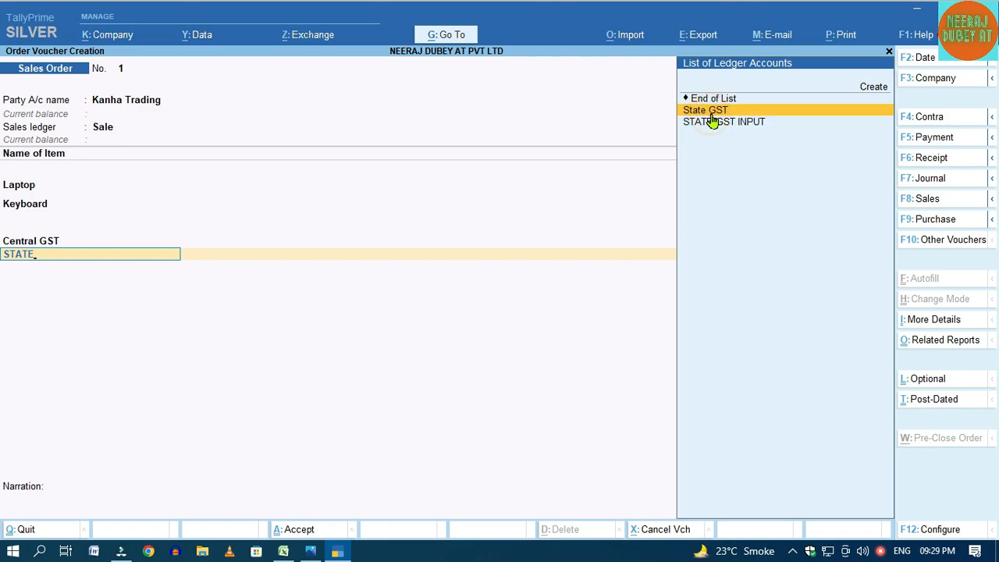
pyautogui.click(711, 114)
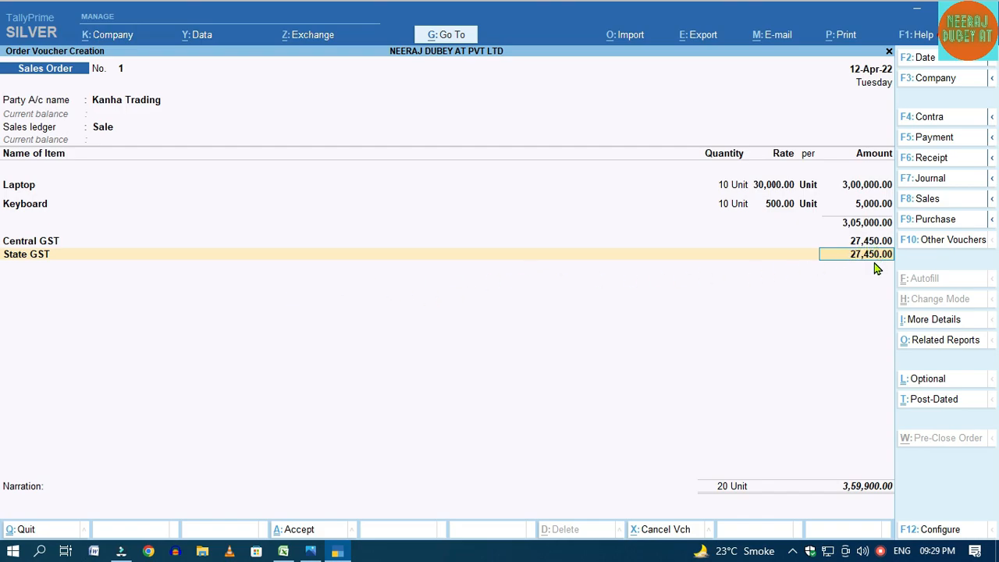
pyautogui.press('Return')
# End the ledger entries, leave the narration blank and save the sales order
pyautogui.press('Return')
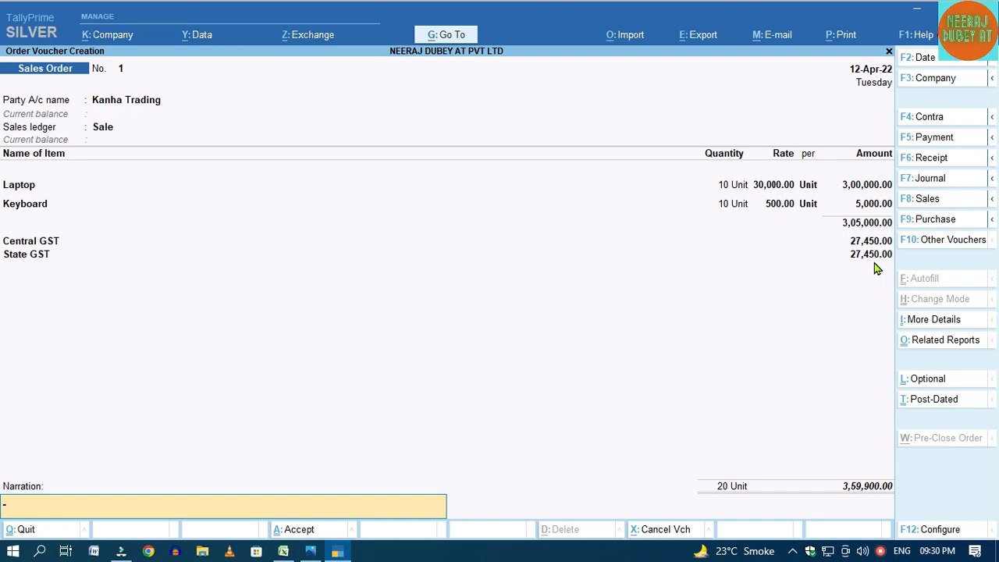
pyautogui.press('Return')
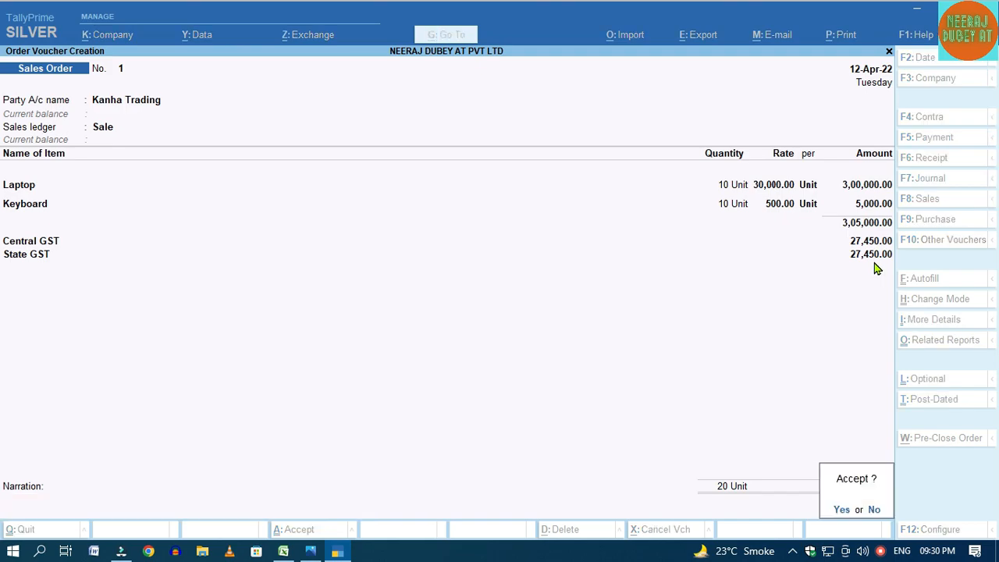
pyautogui.press('Return')
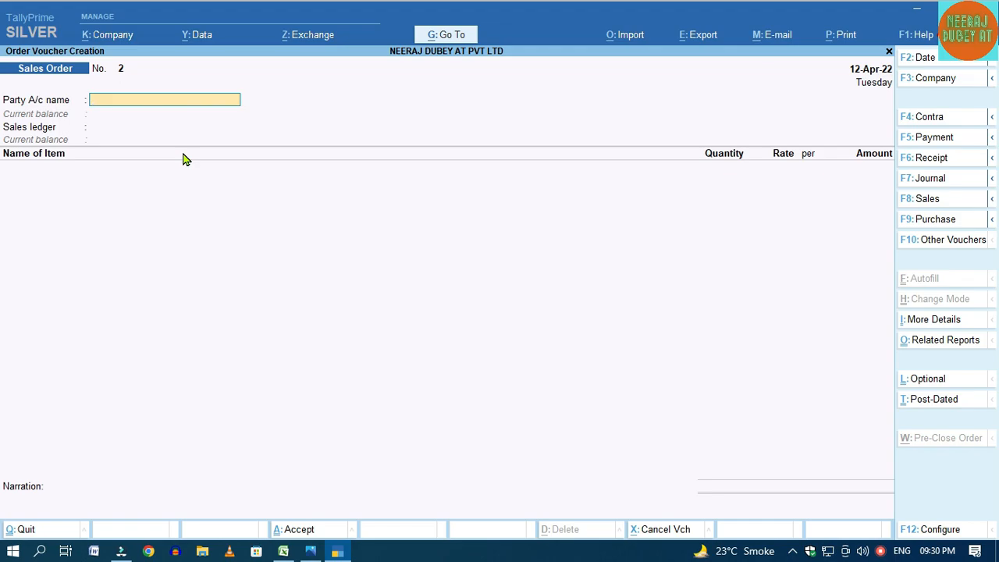
# Quit the blank order voucher and open the Sales Order Outstandings report for the Keyboard stock item
pyautogui.press('Escape')
pyautogui.press('y')
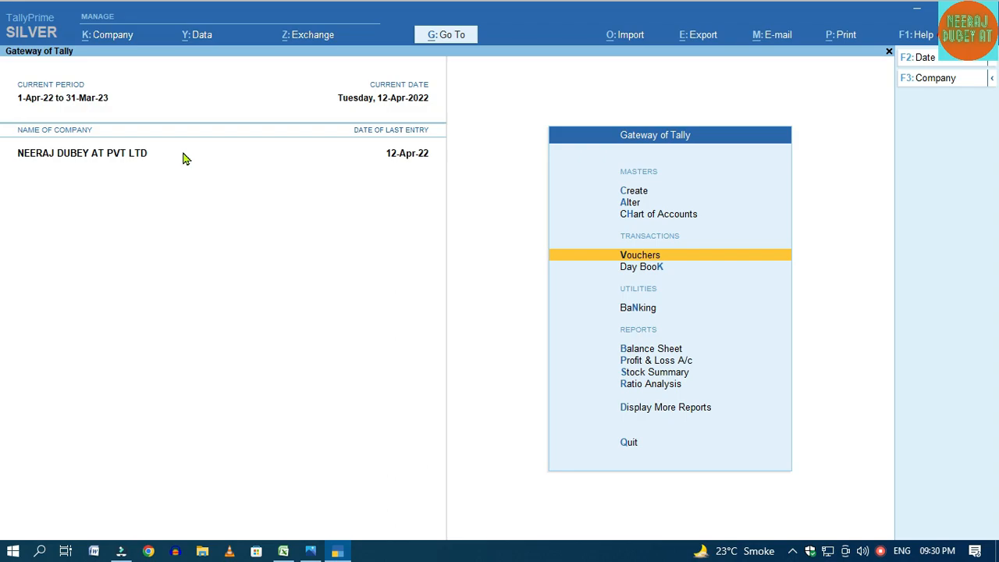
pyautogui.click(662, 412)
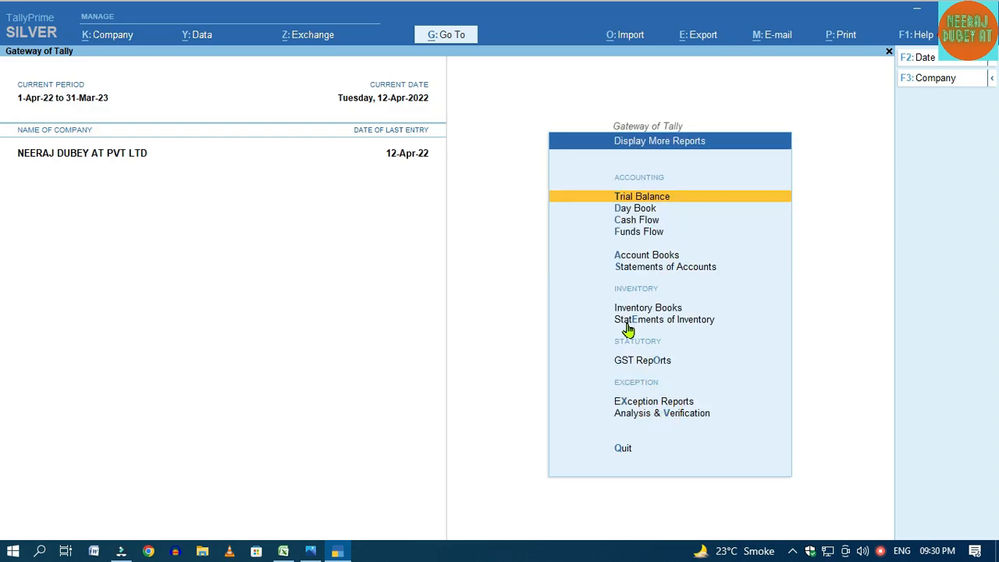
pyautogui.click(690, 326)
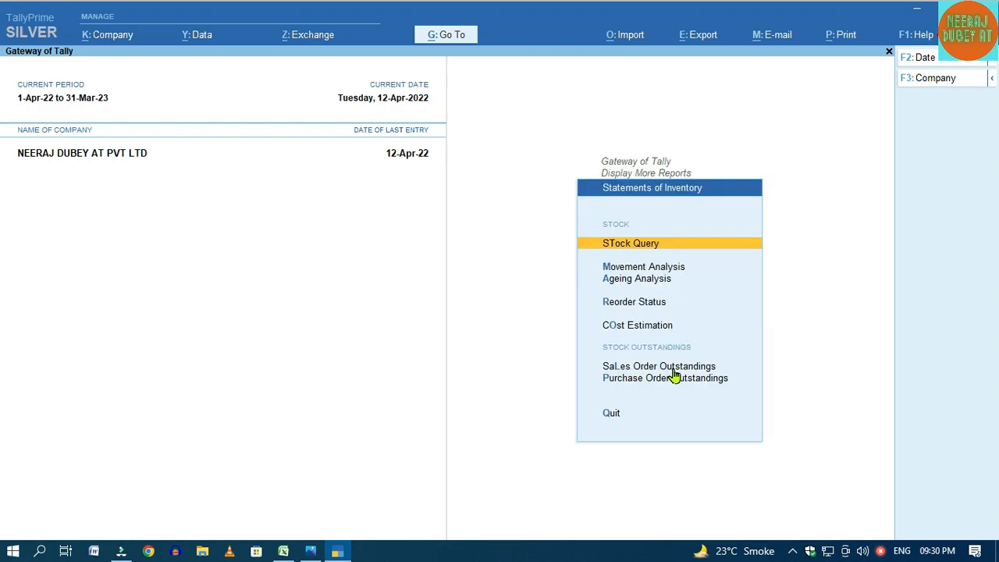
pyautogui.click(672, 369)
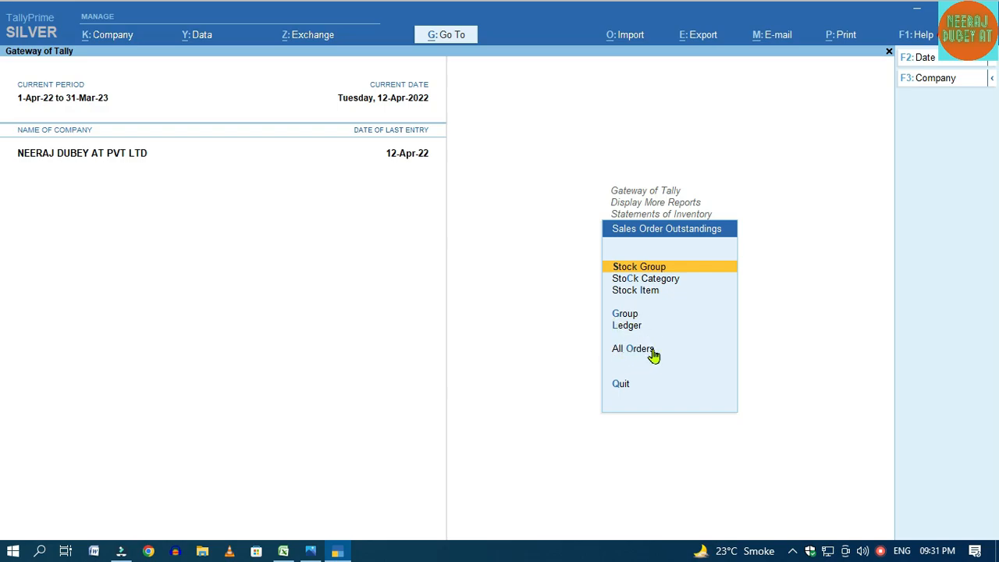
pyautogui.click(647, 294)
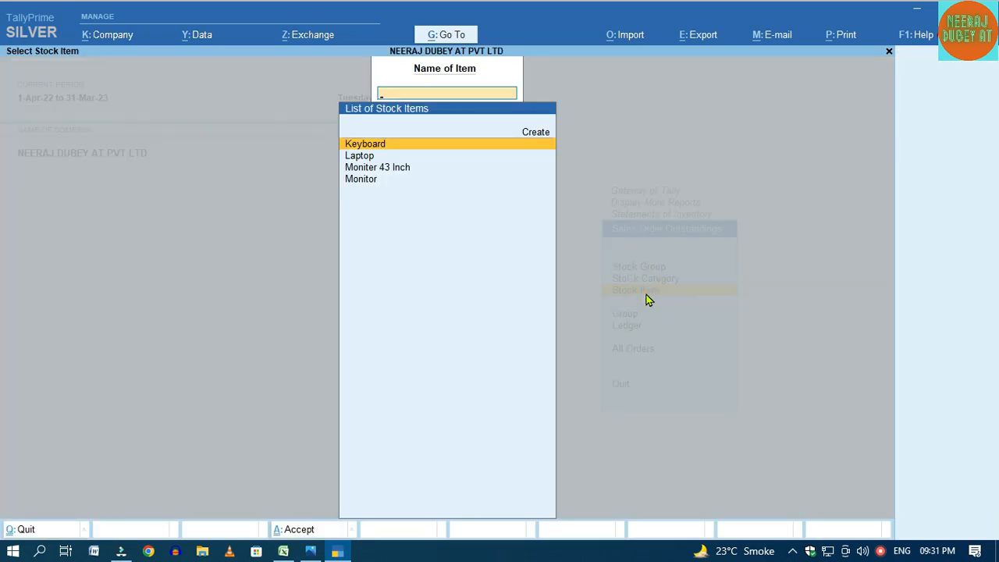
pyautogui.click(407, 147)
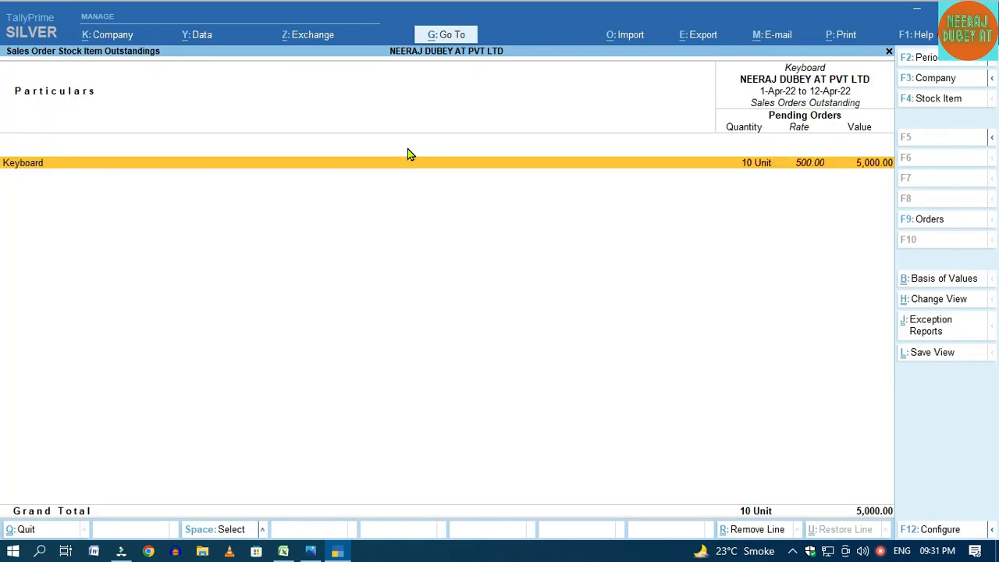
# Drill down to Kanha Trading's outstanding Keyboard order, expand its details and open the underlying sales order entry
pyautogui.press('Return')
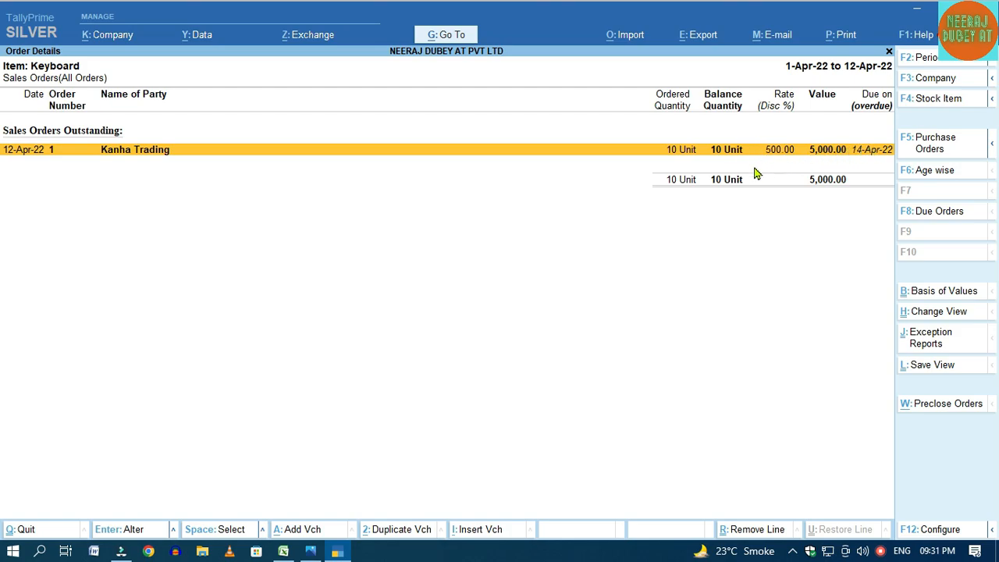
pyautogui.hotkey('shift', 'Return')
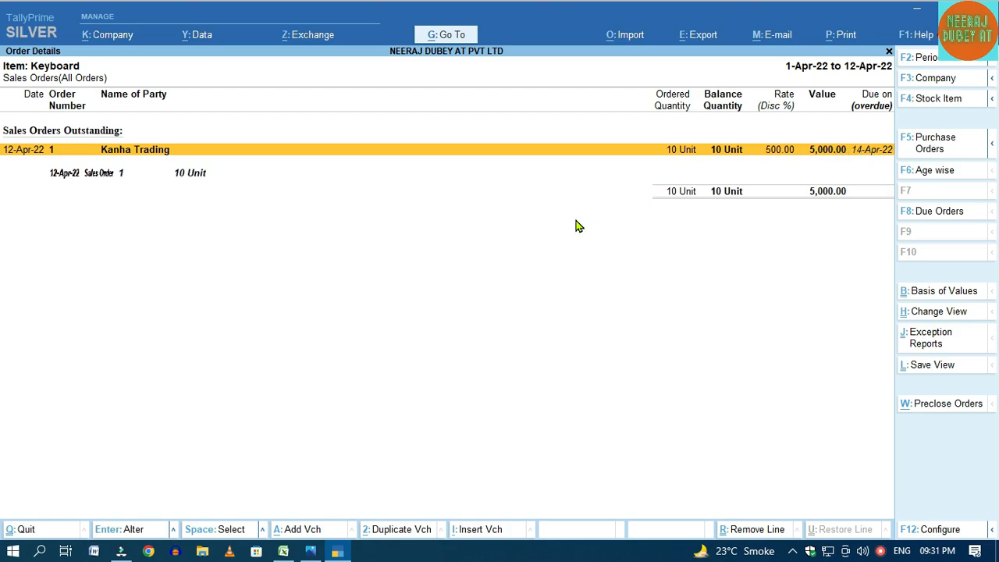
pyautogui.click(101, 175)
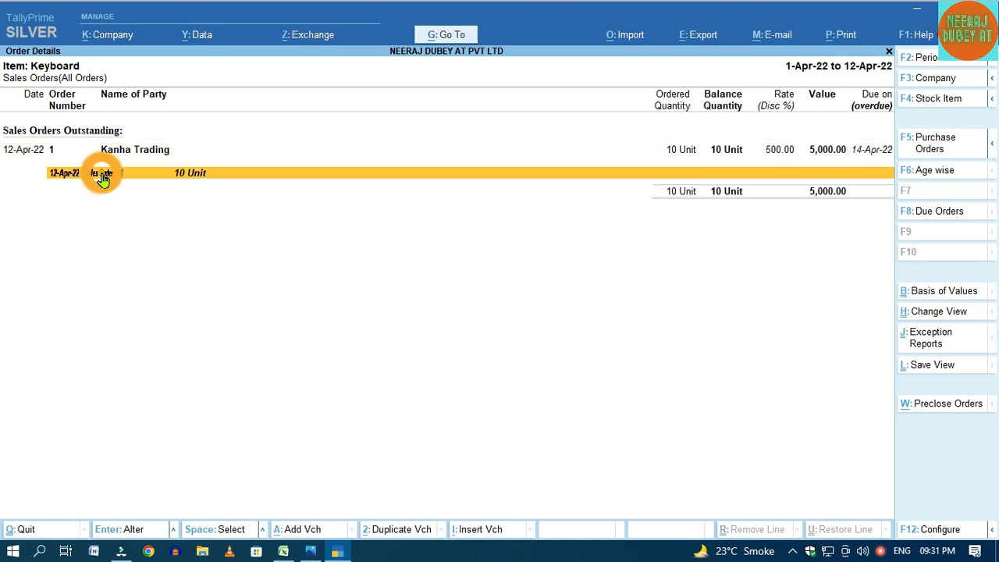
pyautogui.doubleClick(102, 176)
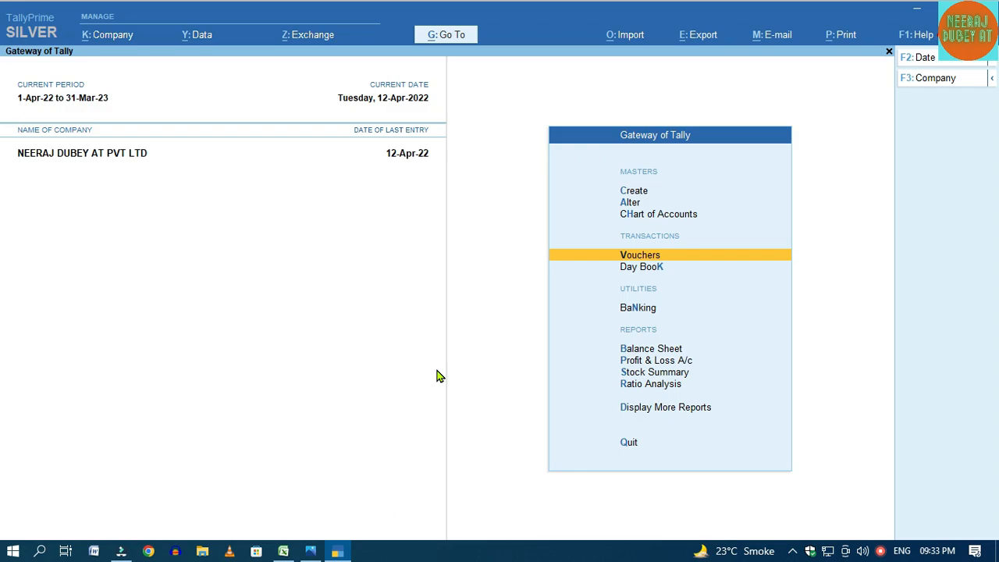
# Start a sales voucher of type Tax Invoice, set its date to 14-Apr-22 and leave the reference number blank
pyautogui.press('Return')
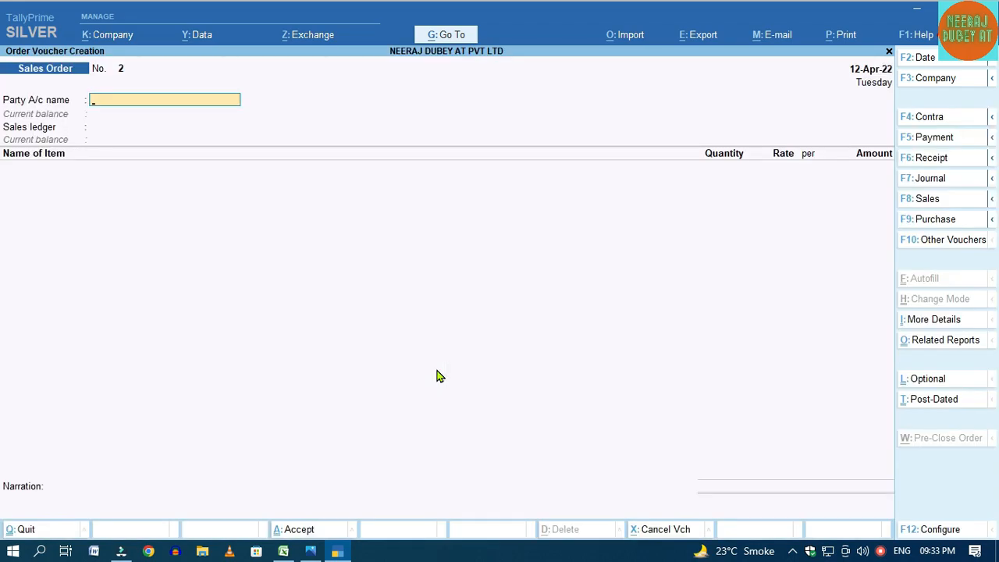
pyautogui.press('F8')
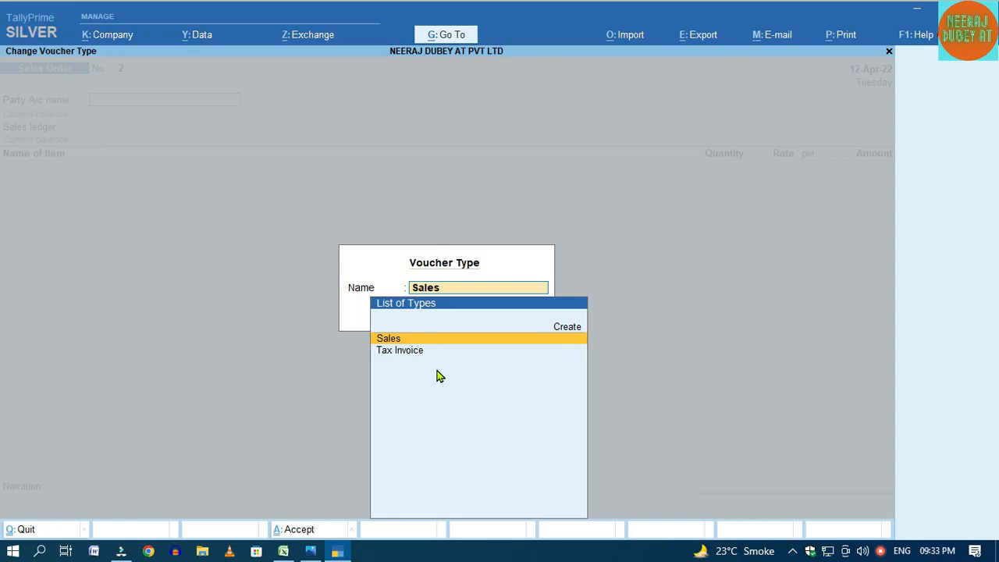
pyautogui.press('Down')
pyautogui.press('Return')
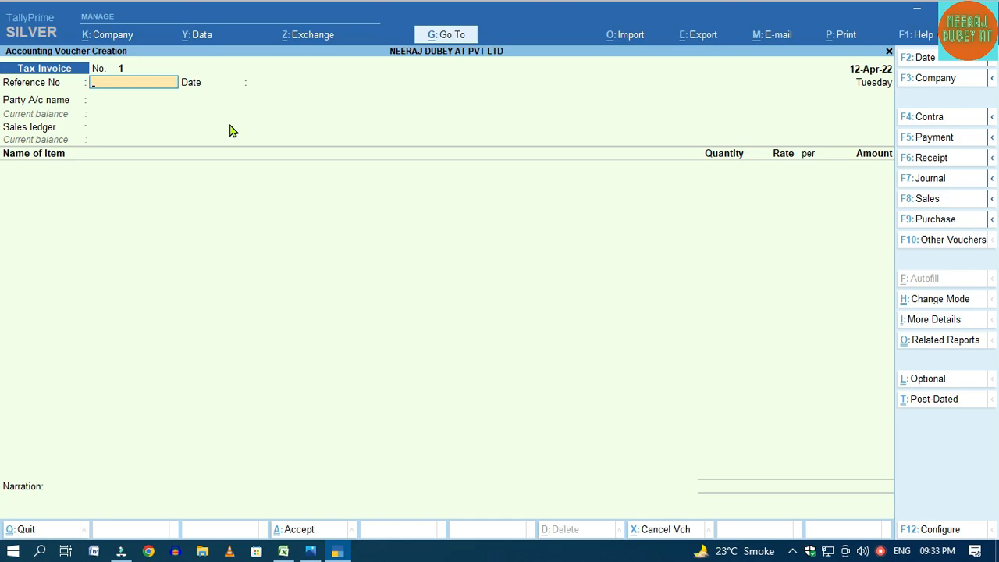
pyautogui.click(859, 78)
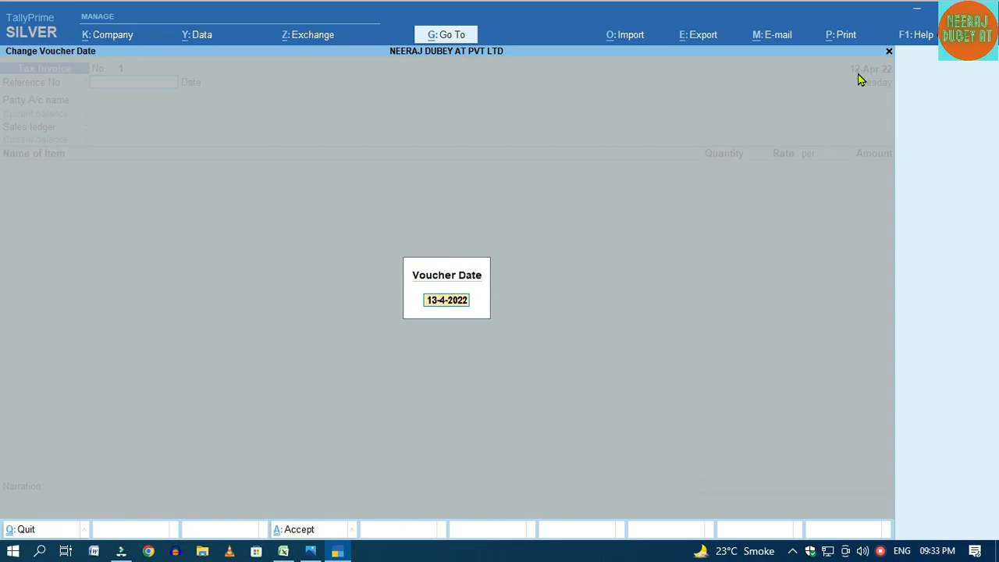
pyautogui.write('14')
pyautogui.press('Return')
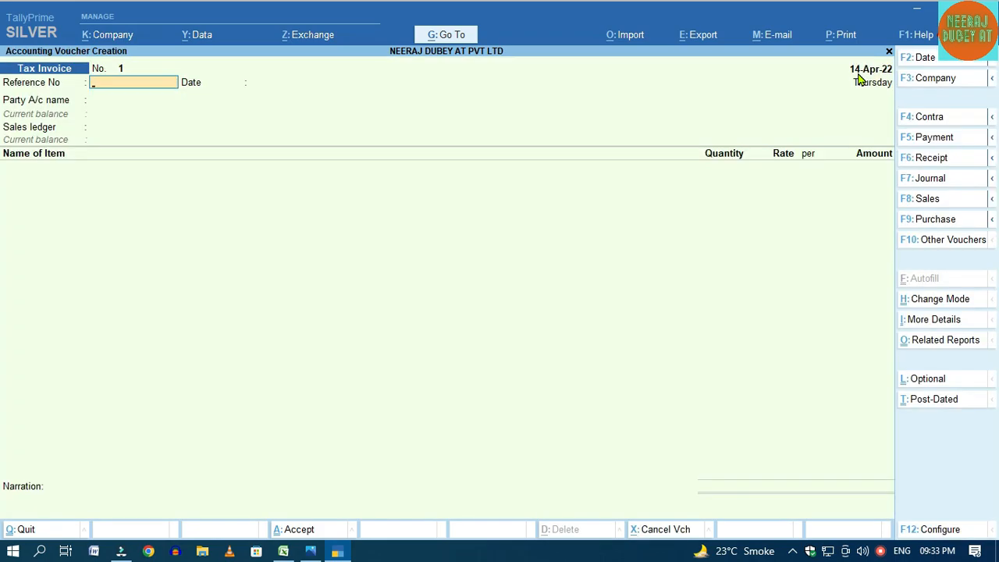
pyautogui.press('Return')
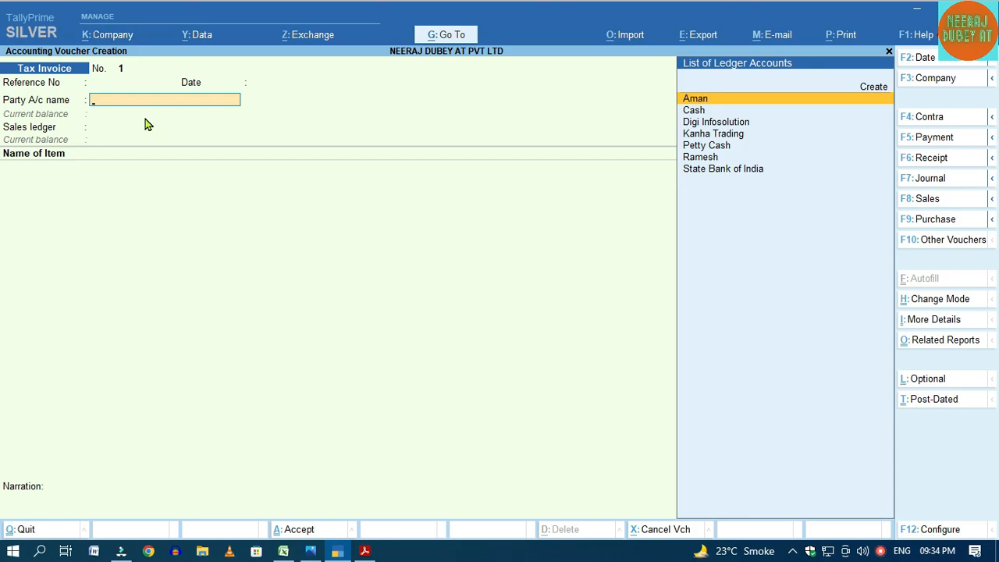
# Switch to SALE PDF.pdf in Acrobat Reader, review Kanha Trading's sales order and return to TallyPrime
pyautogui.hotkey('alt', 'Tab')
pyautogui.hotkey('alt', 'Tab')
pyautogui.hotkey('alt', 'Tab')
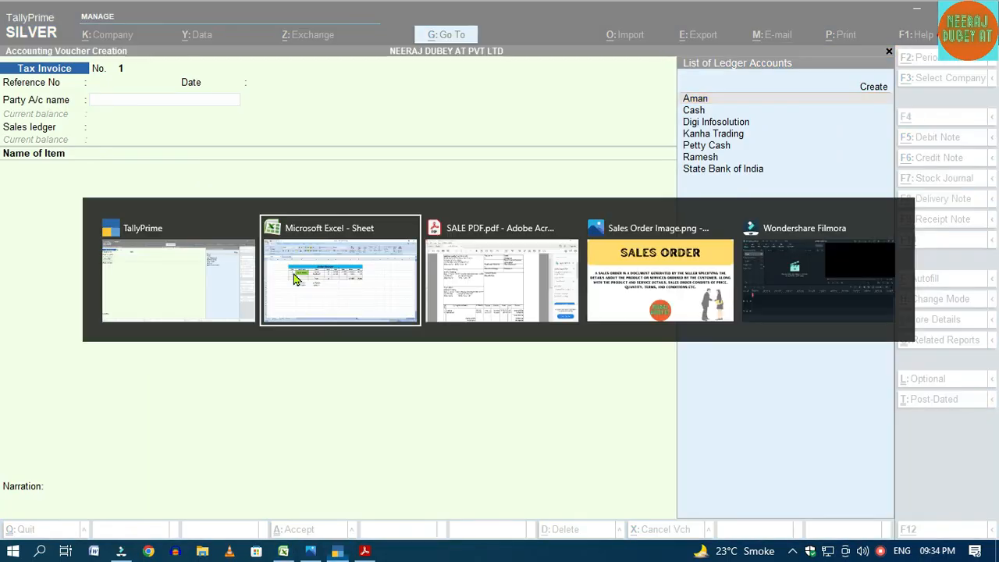
pyautogui.hotkey('alt', 'Tab')
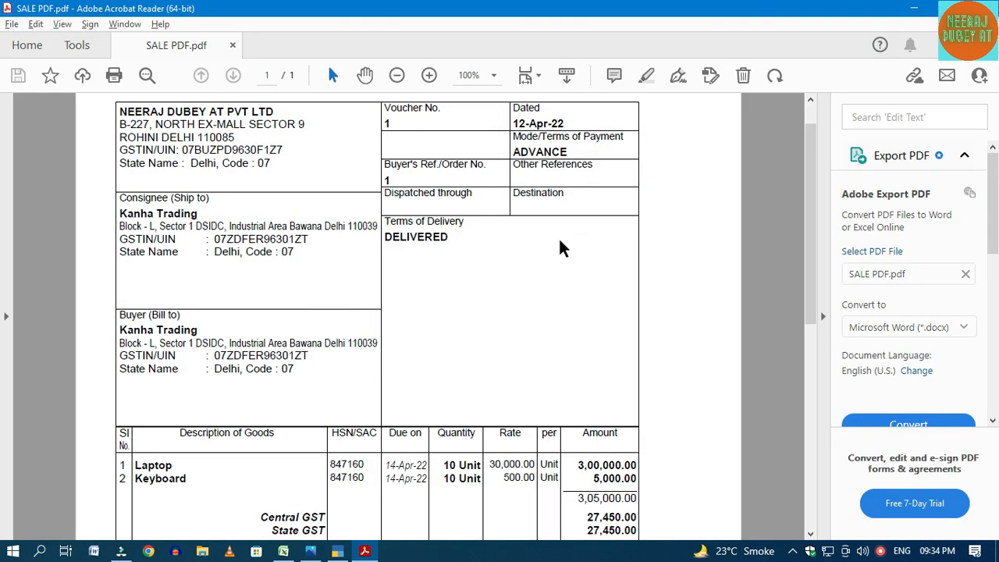
pyautogui.scroll(1, 528, 252)
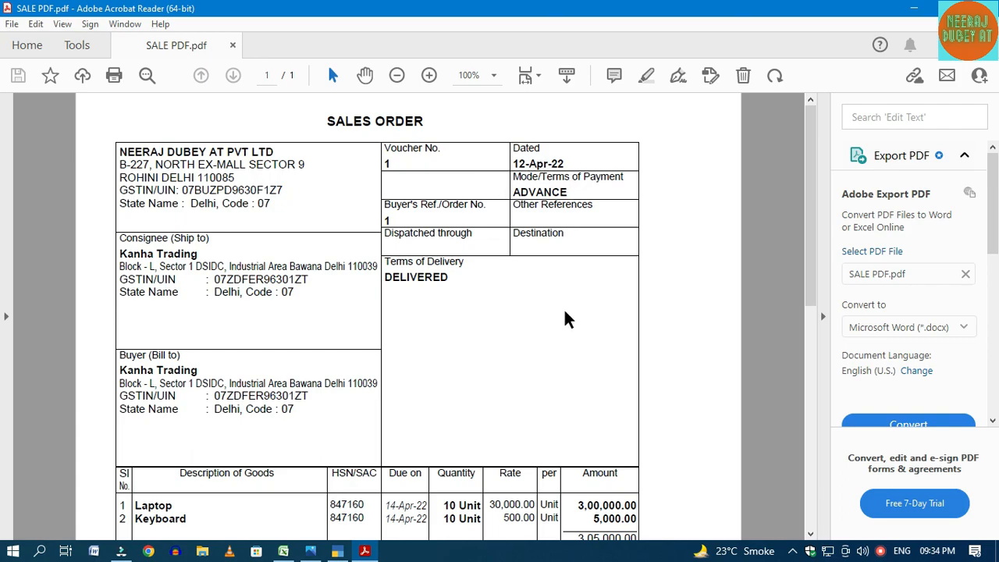
pyautogui.hotkey('alt', 'Tab')
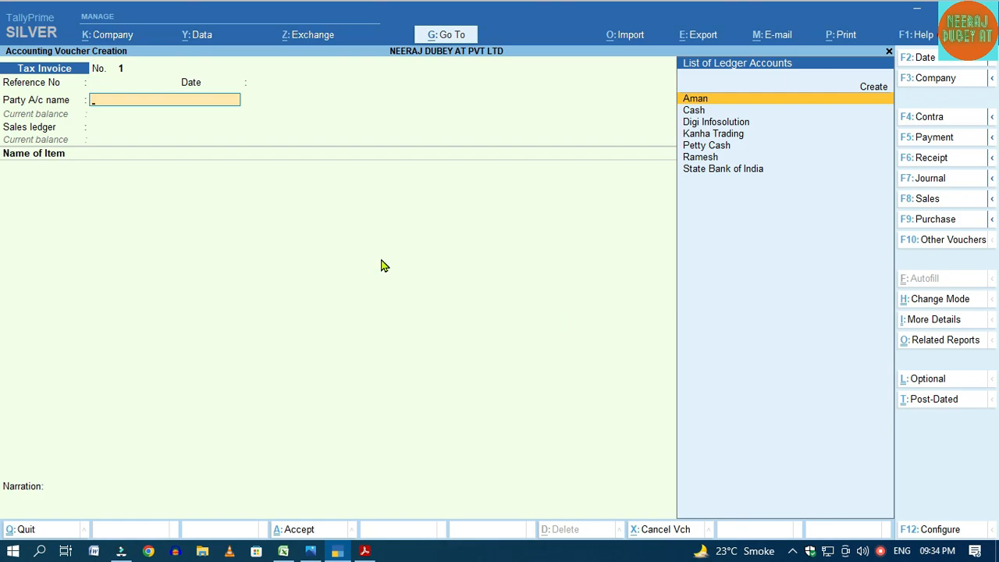
# Set the party account to Kanha Trading and leave all dispatch details blank
pyautogui.write('KANHA')
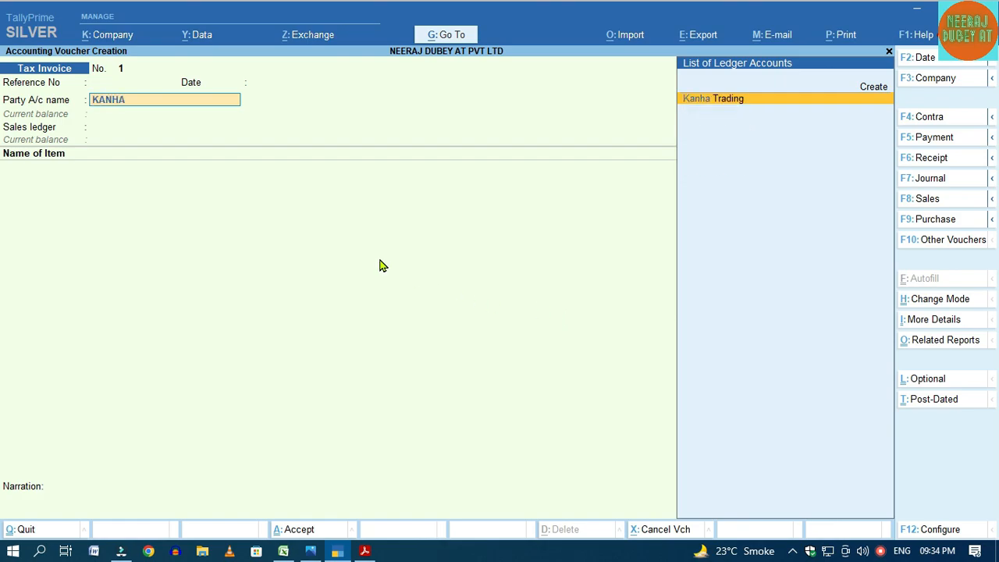
pyautogui.press('Return')
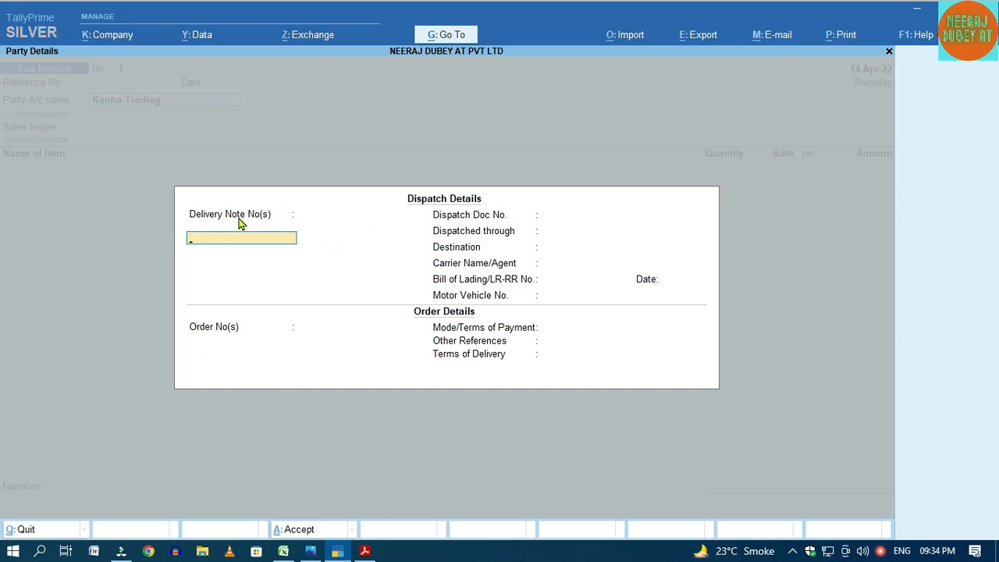
pyautogui.click(489, 236)
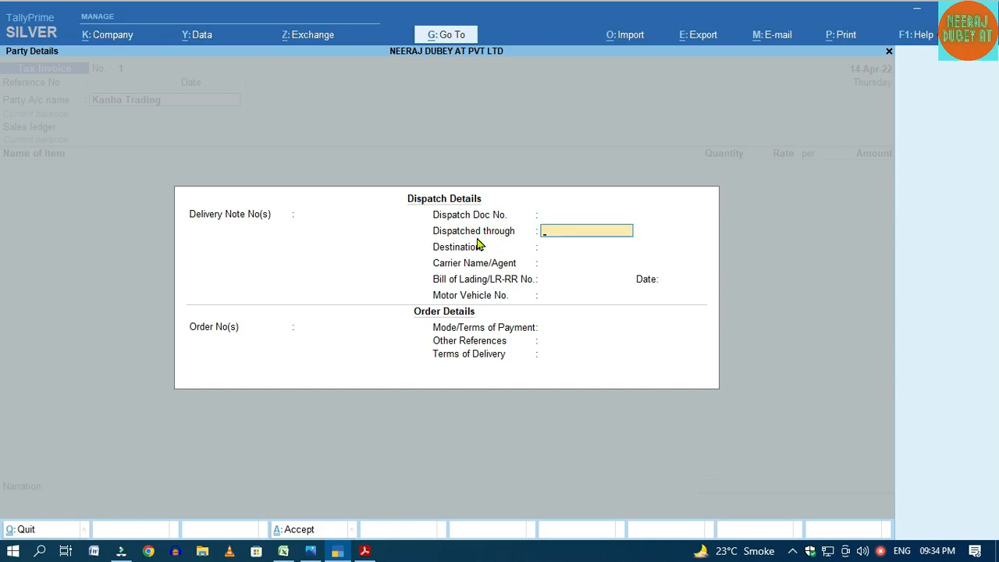
pyautogui.click(527, 246)
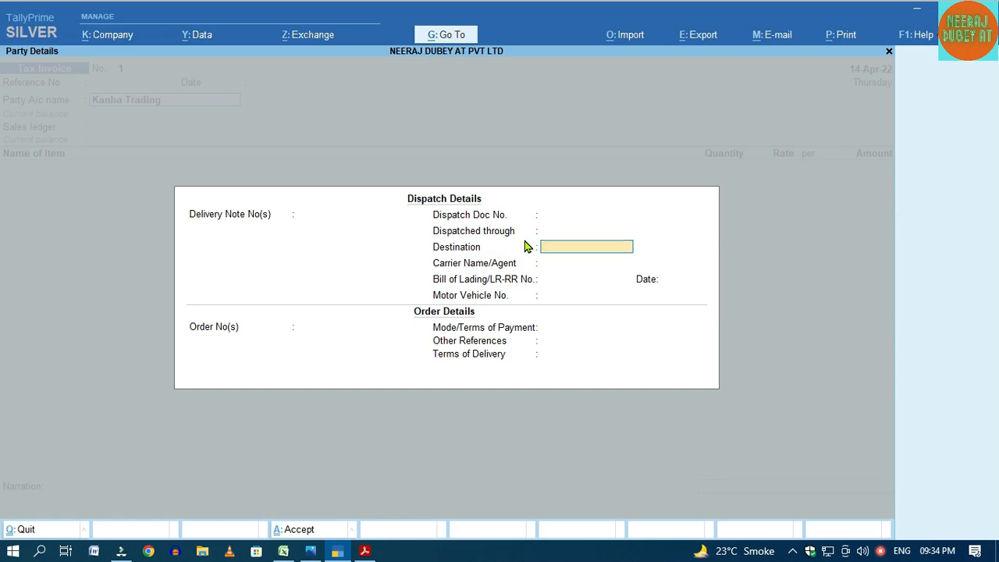
pyautogui.press('Return')
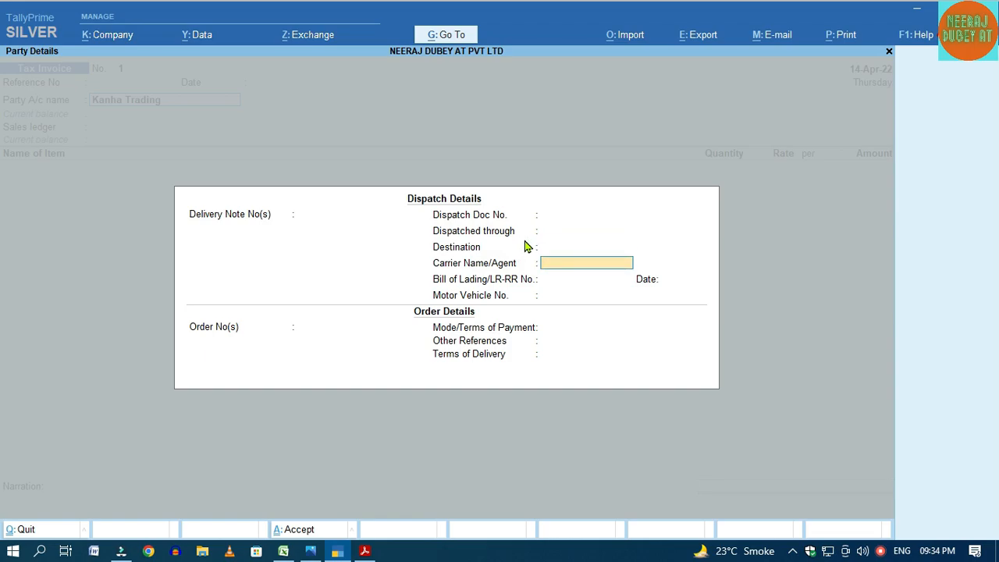
pyautogui.press('Return')
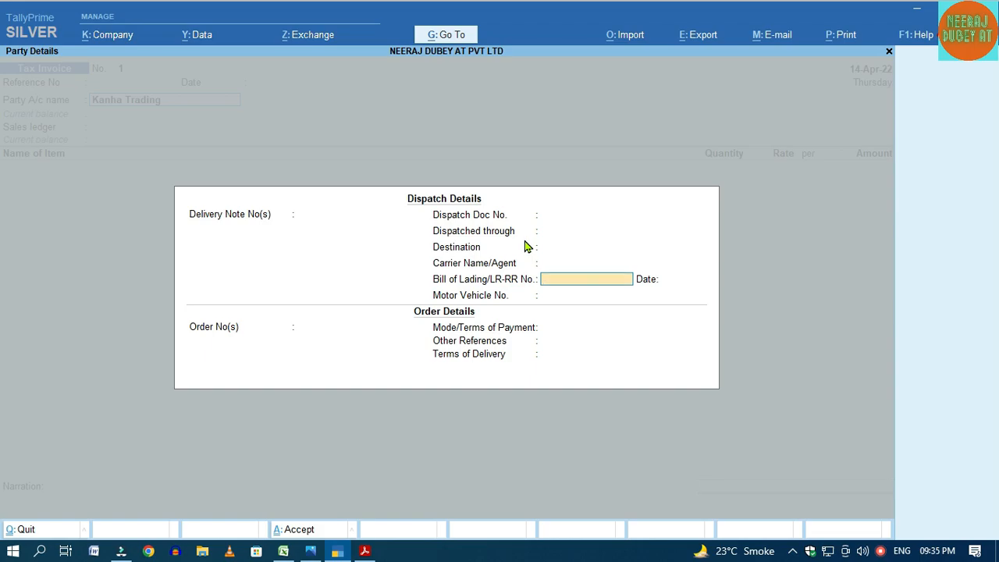
pyautogui.press('Return')
pyautogui.press('Return')
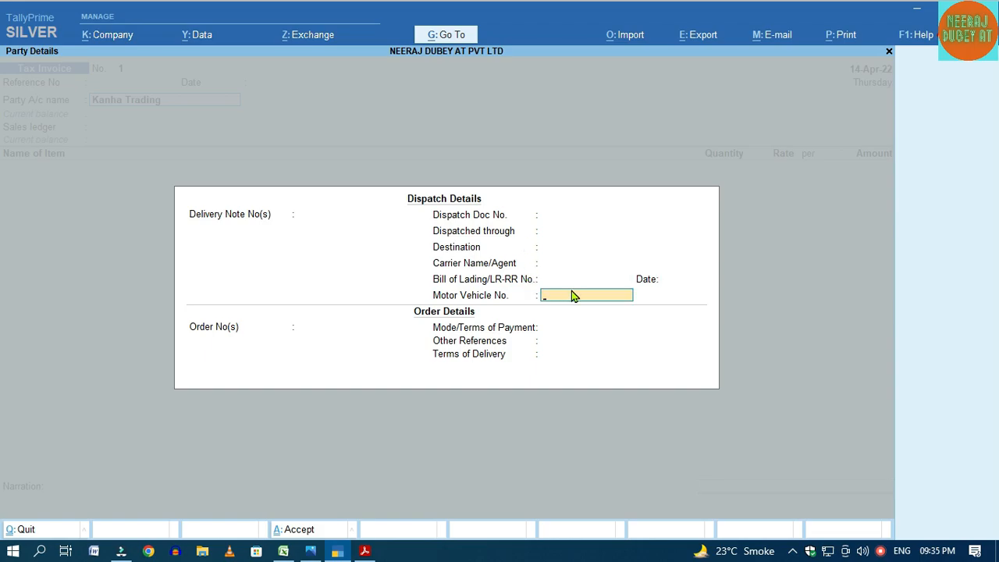
pyautogui.press('Return')
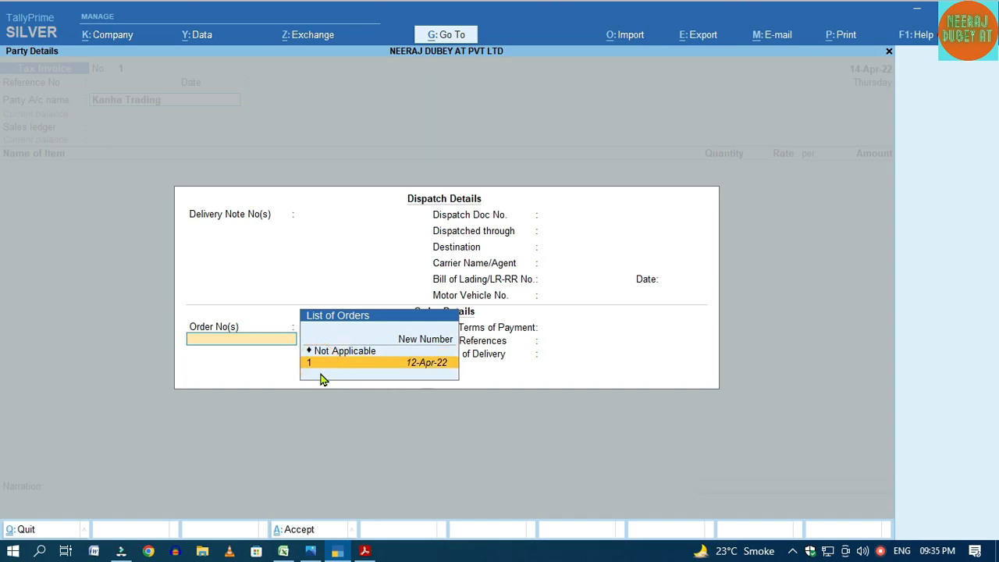
# Link the invoice to the pending order dated 12-Apr-22, keeping the ADVANCE payment mode and DELIVERED terms
pyautogui.press('Return')
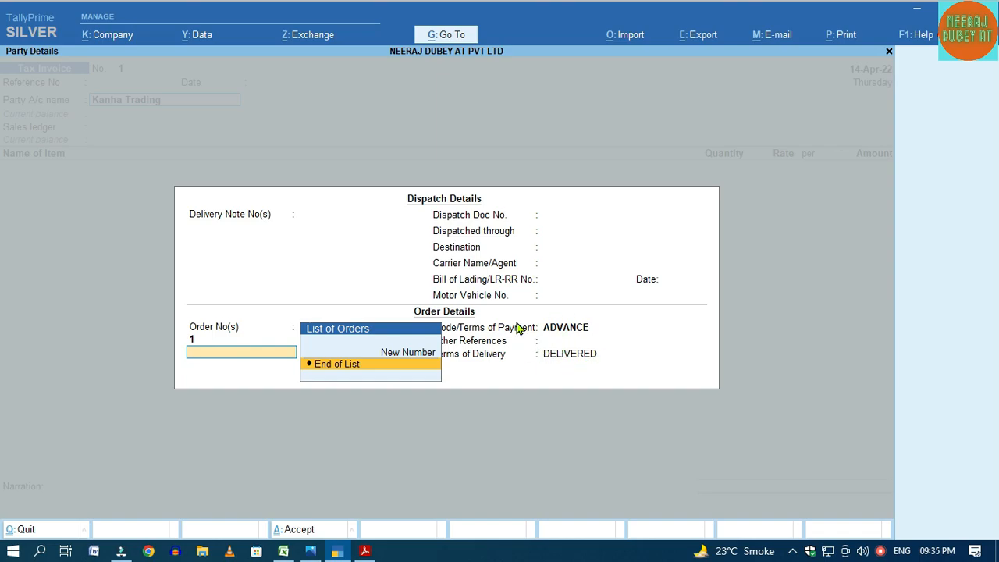
pyautogui.press('Return')
pyautogui.press('Return')
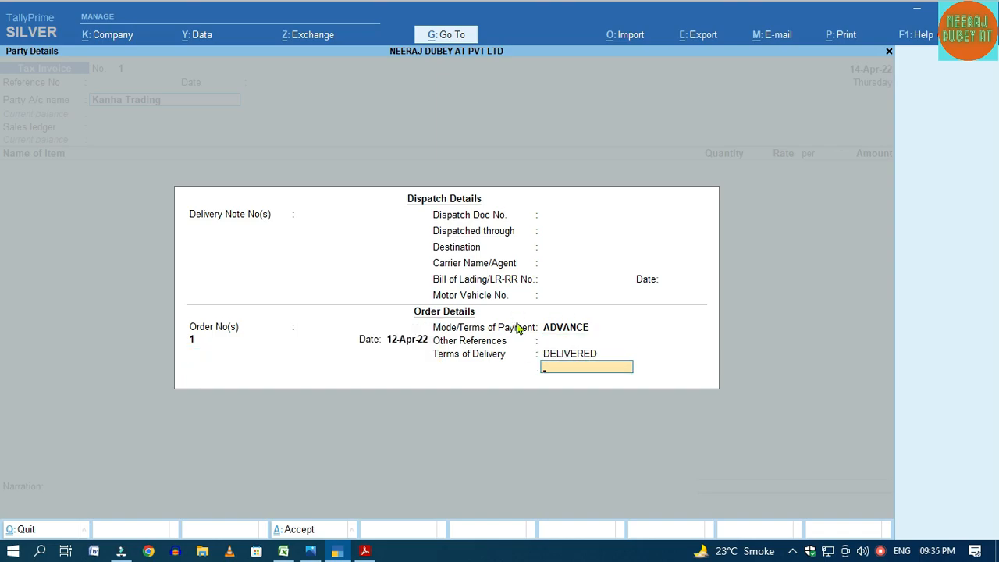
pyautogui.press('Return')
# Accept the prefilled buyer and consignee details and keep Sale as the sales ledger
pyautogui.press('Return')
pyautogui.press('Return')
pyautogui.press('Return')
pyautogui.press('Return')
pyautogui.press('Return')
pyautogui.press('Return')
pyautogui.press('Return')
pyautogui.press('Return')
pyautogui.press('Return')
pyautogui.press('Return')
pyautogui.press('Return')
pyautogui.press('Return')
pyautogui.press('Return')
pyautogui.press('Return')
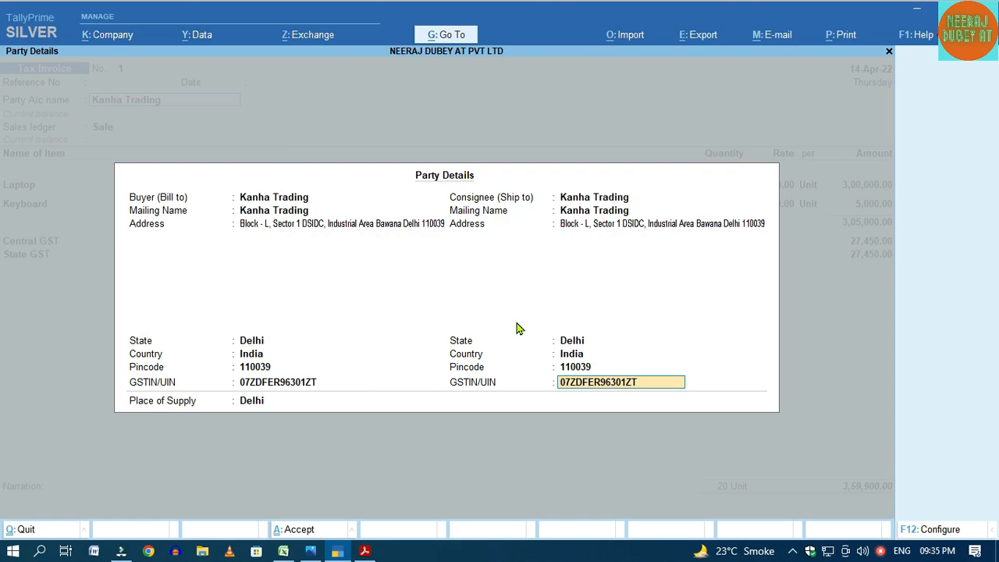
pyautogui.press('Return')
pyautogui.press('Return')
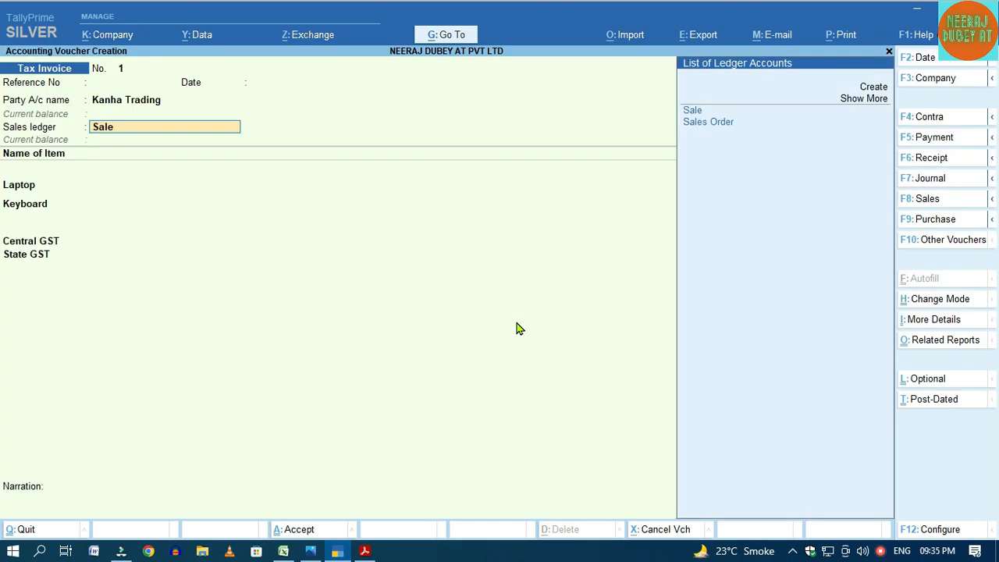
pyautogui.press('Return')
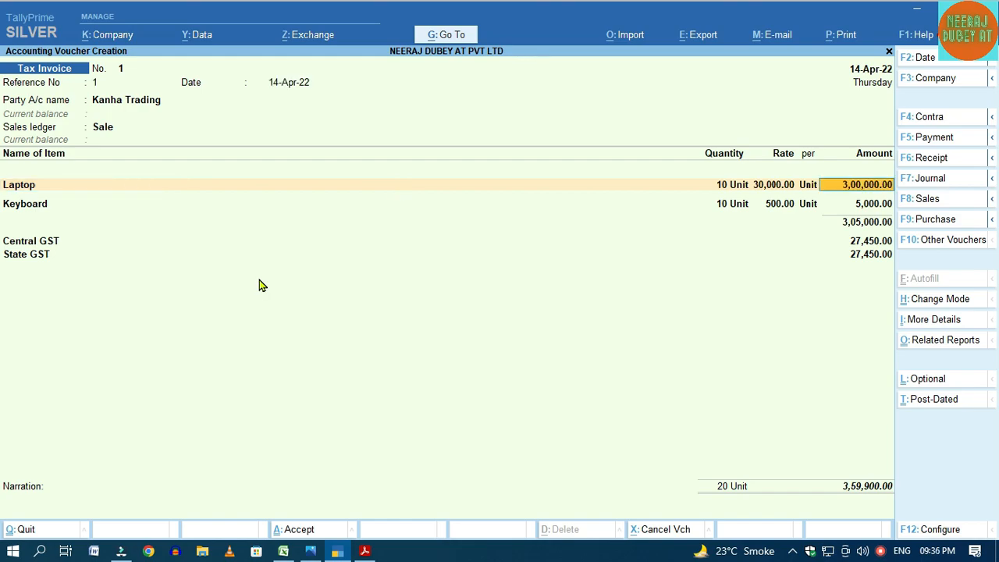
# Go back to the Laptop line and open its item allocations to check the linked order
pyautogui.press('BackSpace')
pyautogui.press('BackSpace')
pyautogui.press('BackSpace')
pyautogui.press('BackSpace')
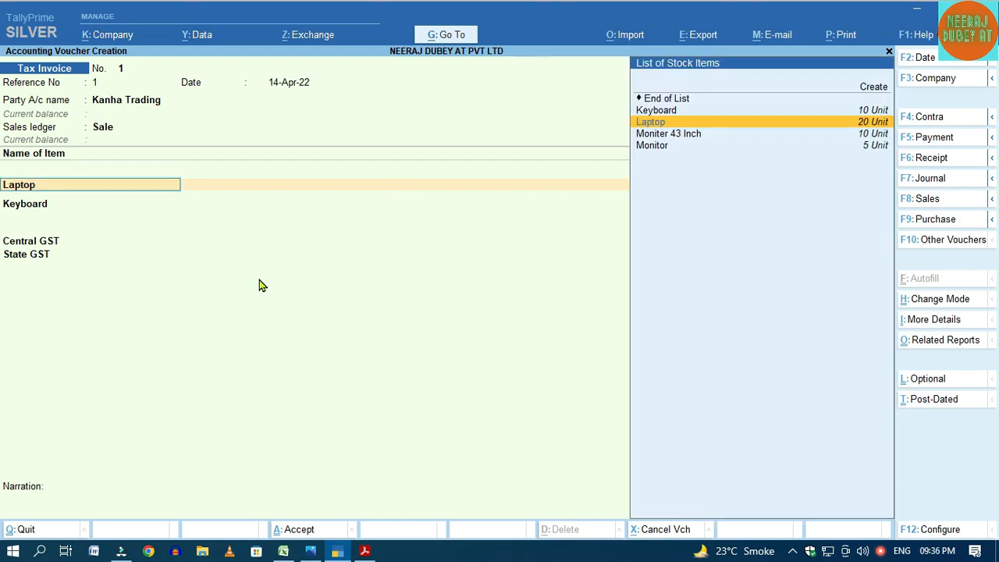
pyautogui.press('Return')
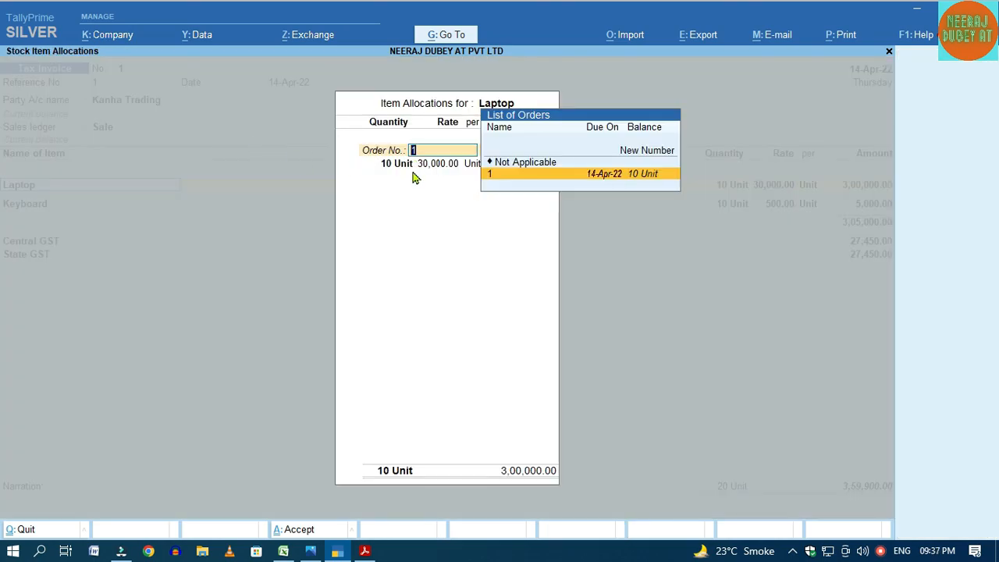
# Allocate 5 units of Laptop against order 1, keep the rate of 30,000, and end the order list
pyautogui.press('Return')
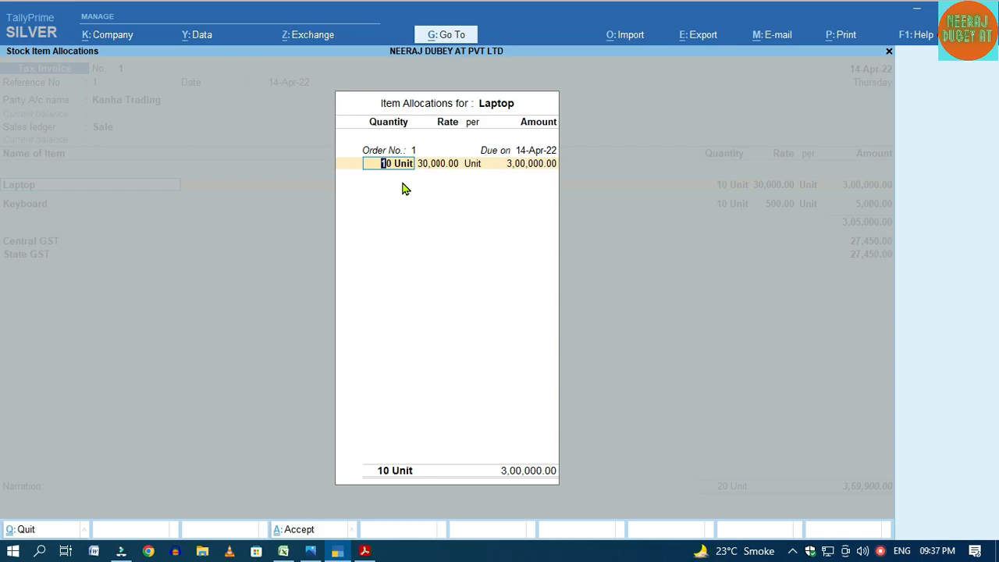
pyautogui.write('5')
pyautogui.press('Return')
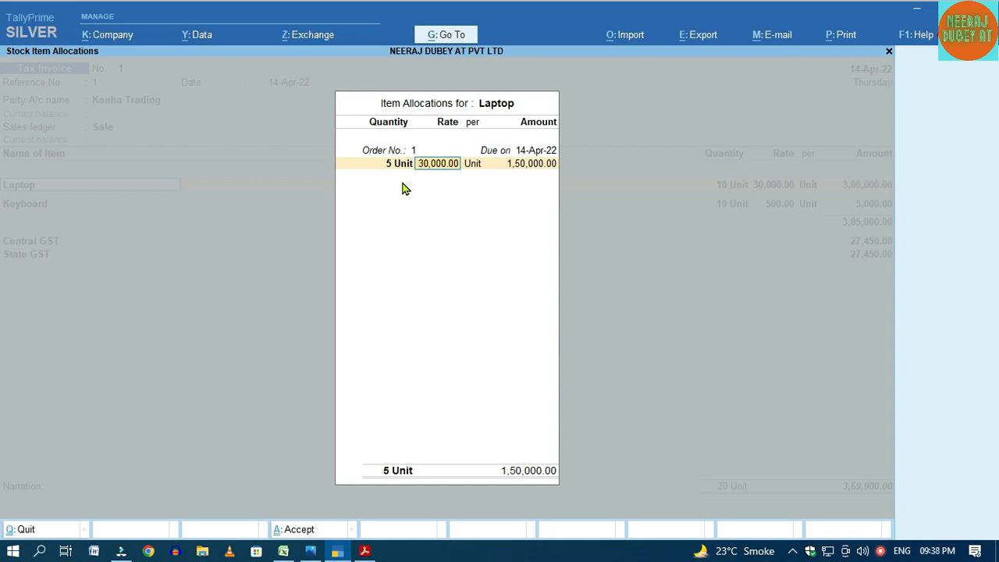
pyautogui.press('Return')
pyautogui.press('Return')
pyautogui.press('Return')
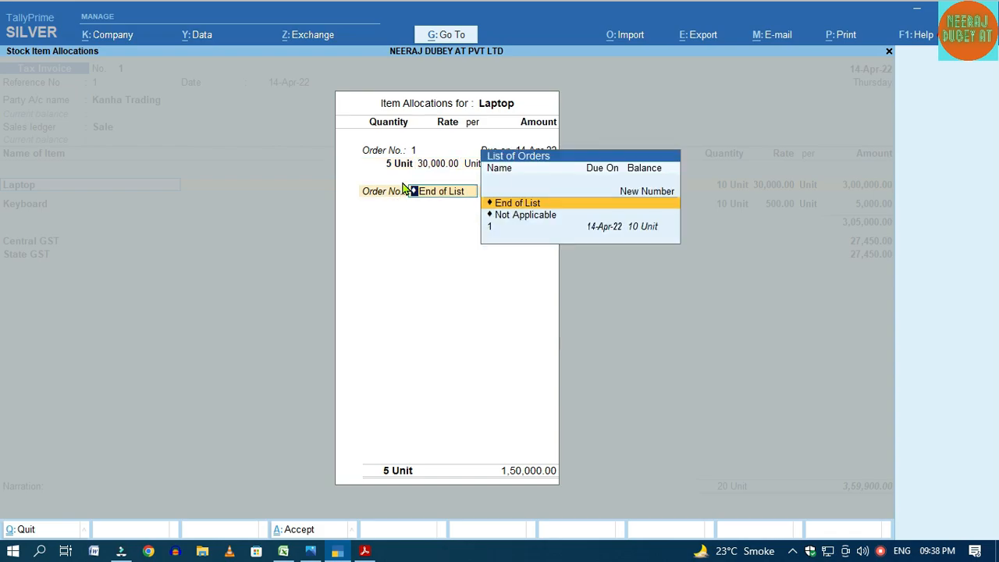
pyautogui.press('Return')
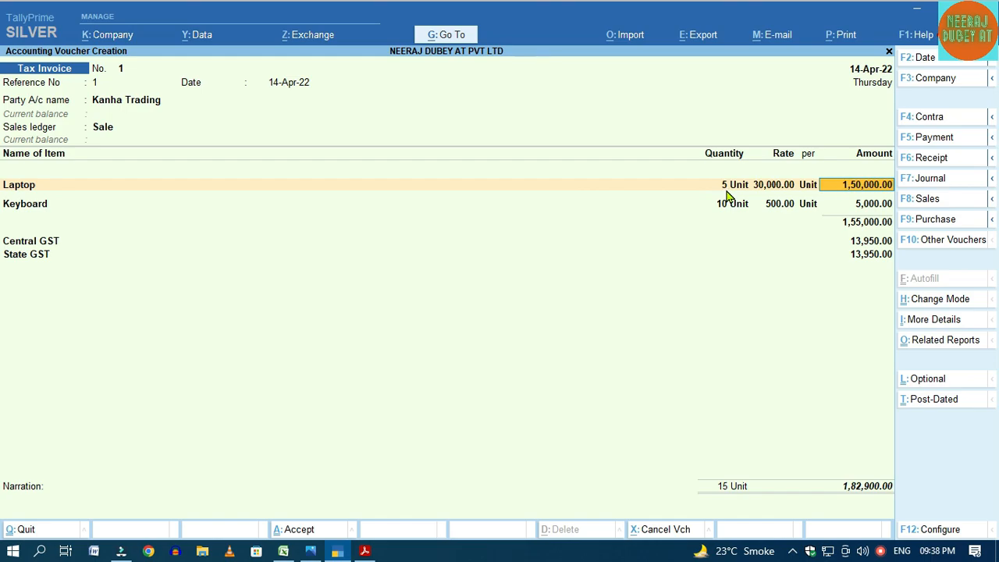
pyautogui.press('Return')
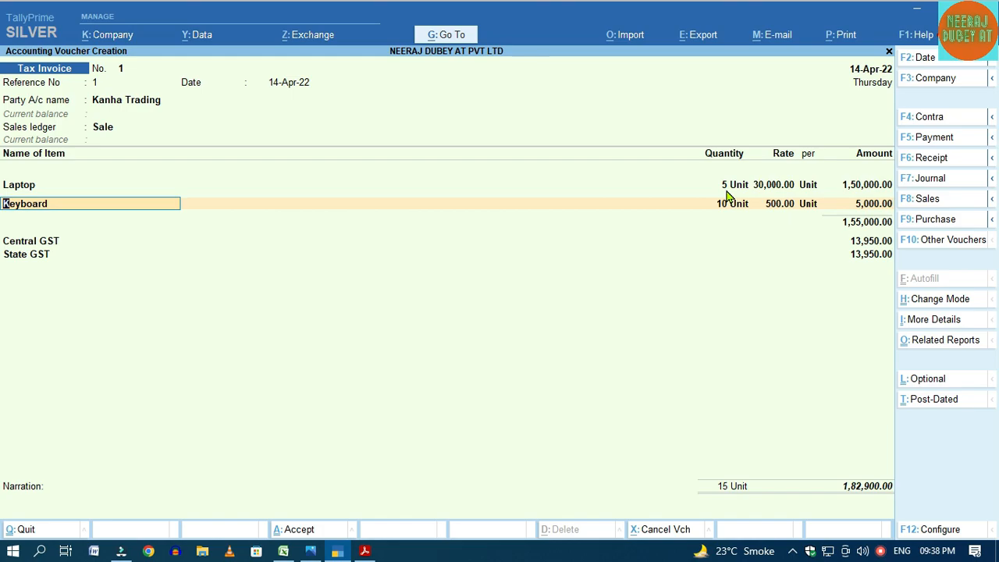
# Allocate 8 units of Keyboard against order 1 and keep the rate of 500 per unit
pyautogui.press('Return')
pyautogui.press('Return')
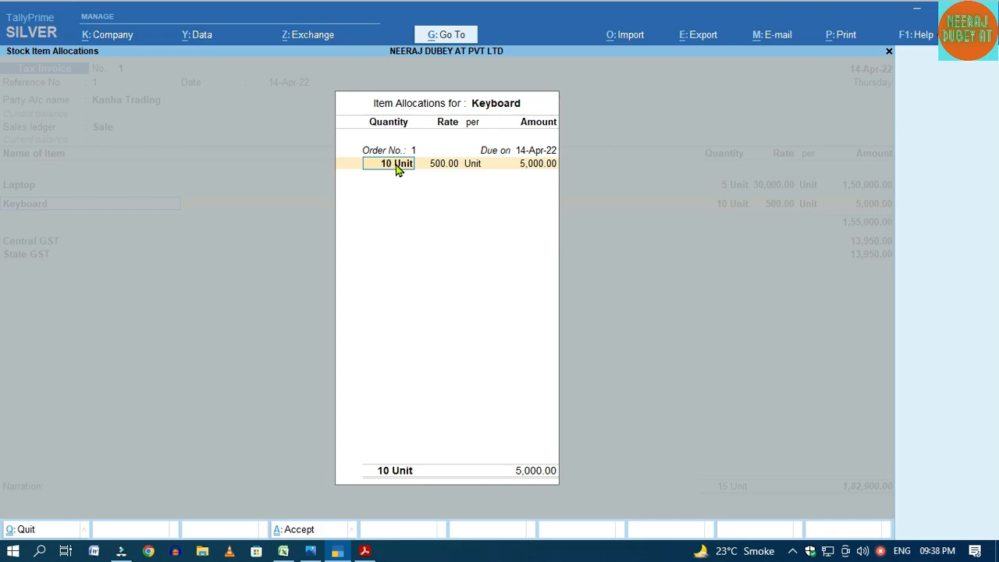
pyautogui.write('8')
pyautogui.press('Return')
pyautogui.press('Return')
pyautogui.press('Return')
pyautogui.press('Return')
pyautogui.press('Return')
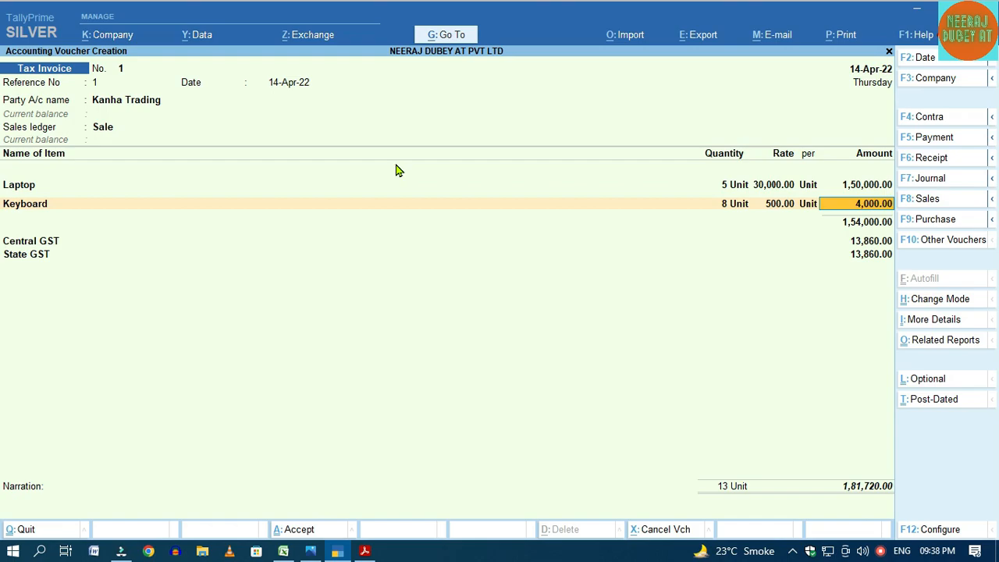
pyautogui.press('Return')
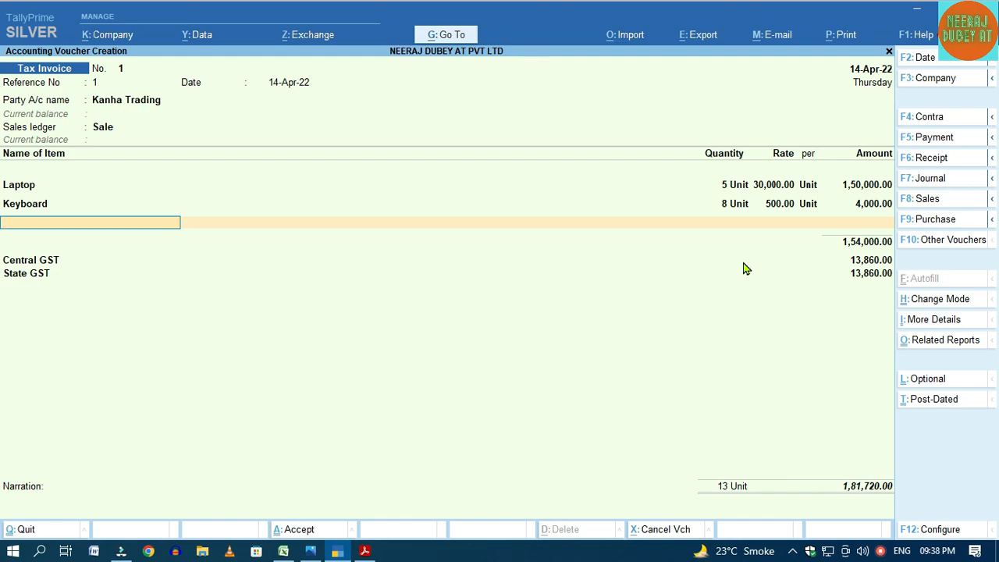
# End the item list and keep the Central GST and State GST lines as calculated
pyautogui.press('Return')
pyautogui.press('Return')
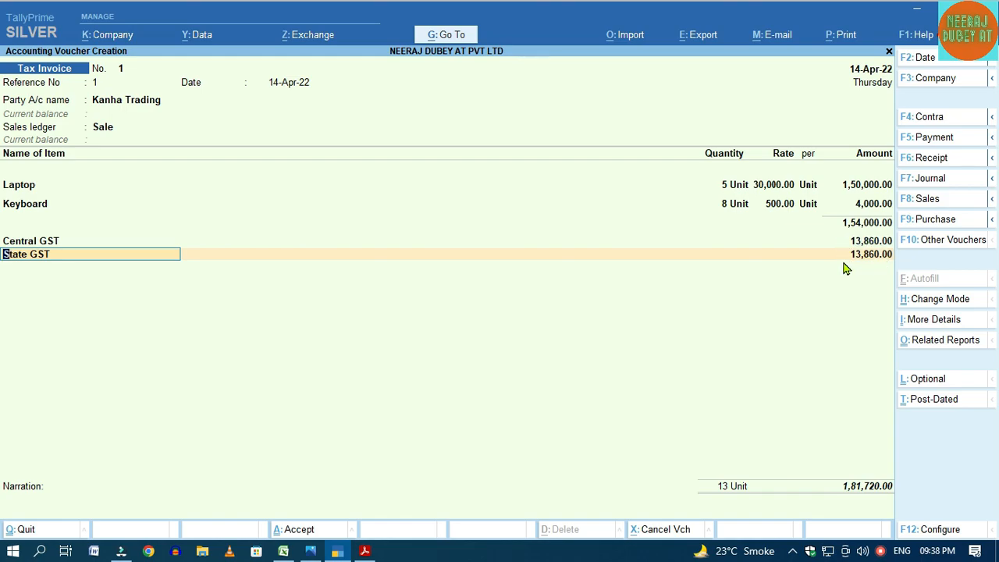
pyautogui.press('Return')
pyautogui.press('Return')
pyautogui.press('Return')
pyautogui.press('Return')
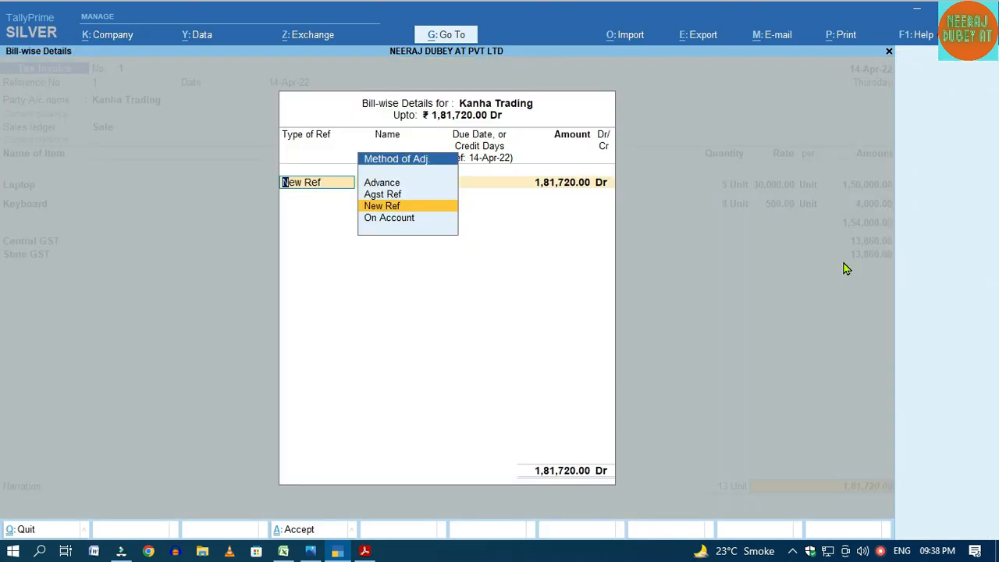
# Record the full bill amount as New Ref 1, leave the narration blank, and save the Tax Invoice
pyautogui.press('Return')
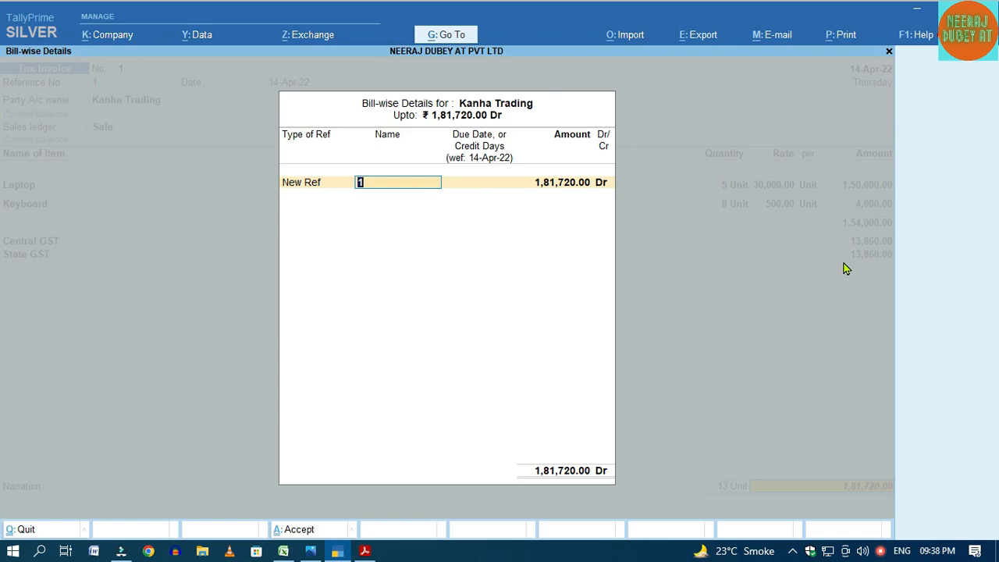
pyautogui.press('Return')
pyautogui.press('Return')
pyautogui.press('Return')
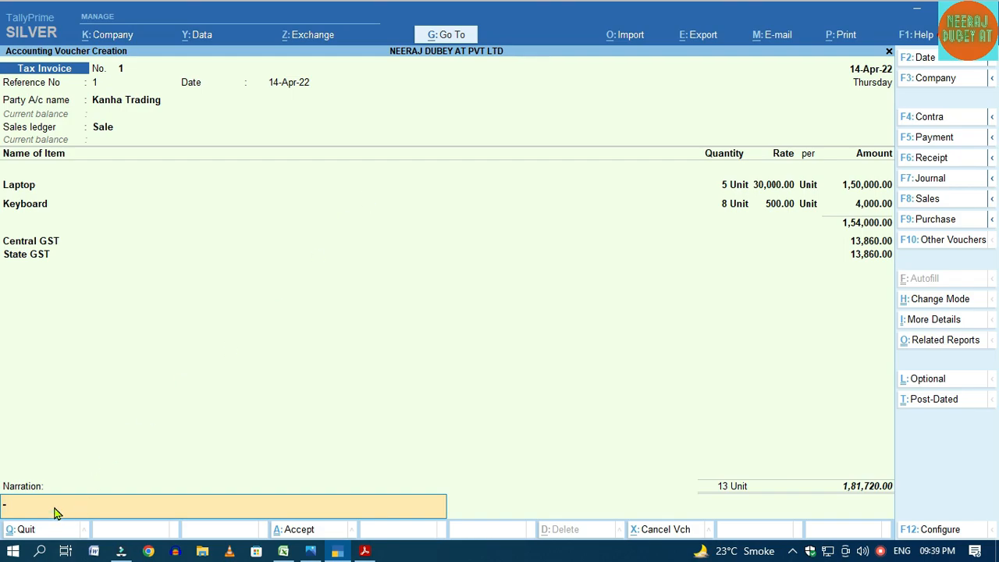
pyautogui.press('Return')
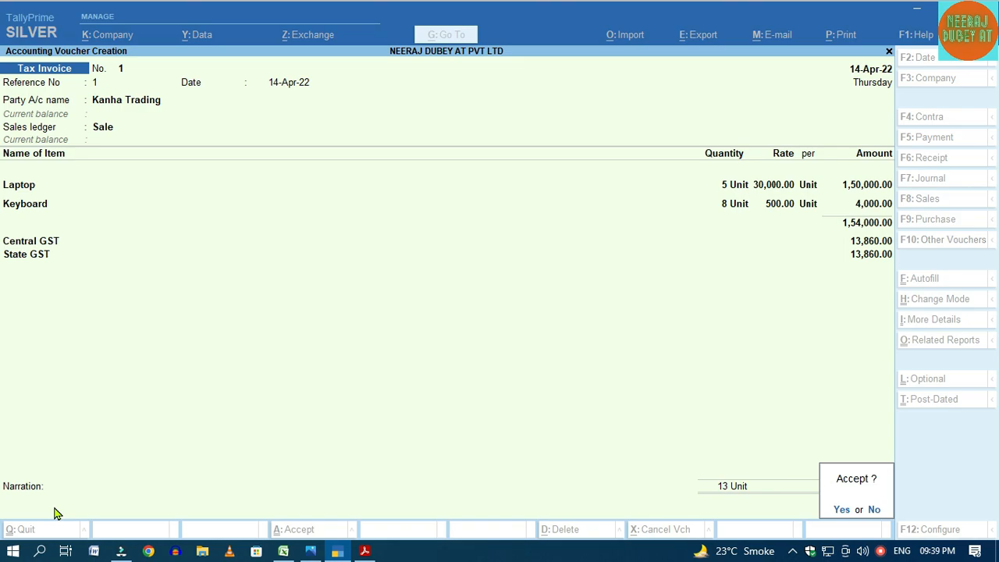
pyautogui.press('Return')
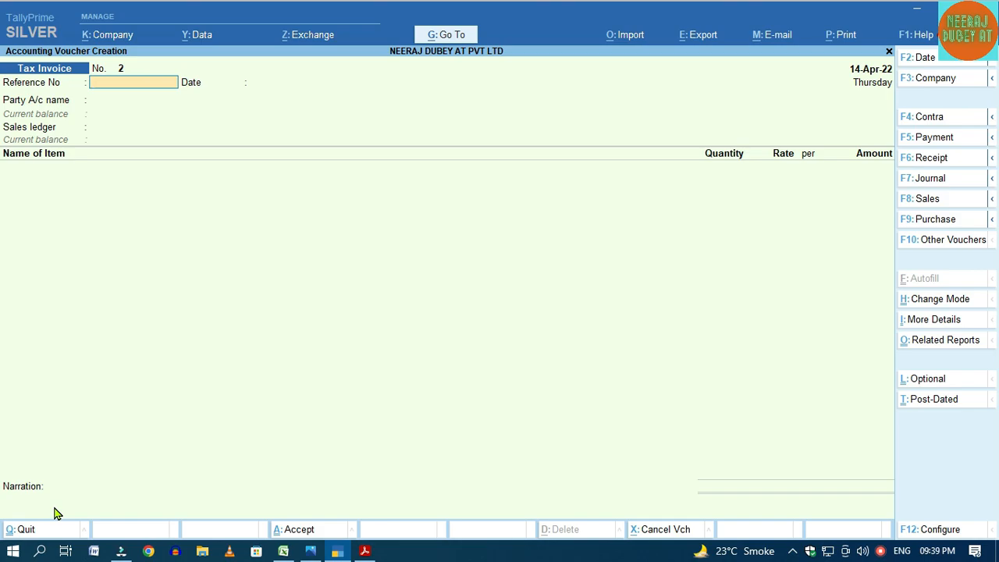
# Leave voucher entry and open Kanha Trading's Tax Invoice from the April entries of the Sales Register
pyautogui.press('Escape')
pyautogui.press('y')
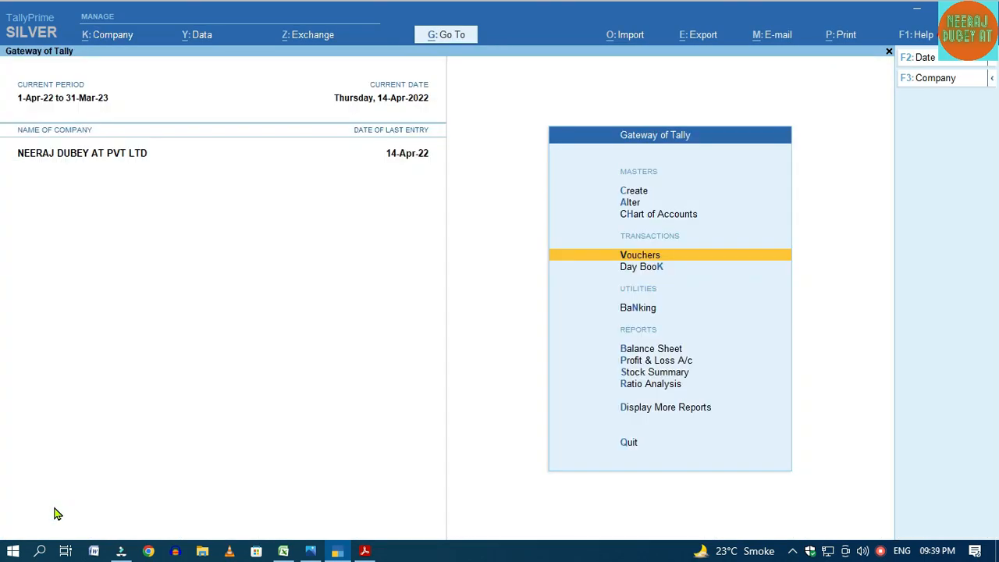
pyautogui.click(686, 407)
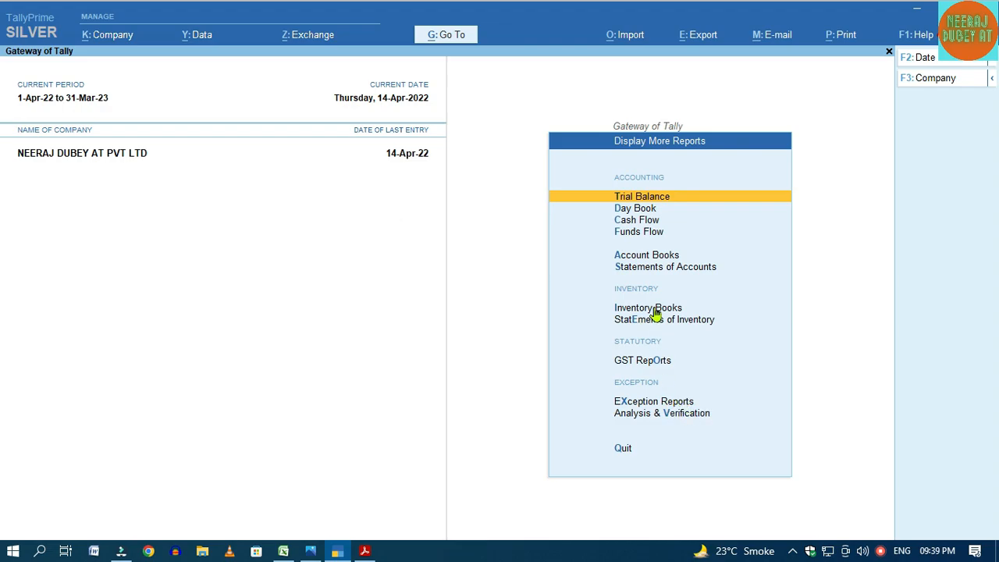
pyautogui.click(644, 256)
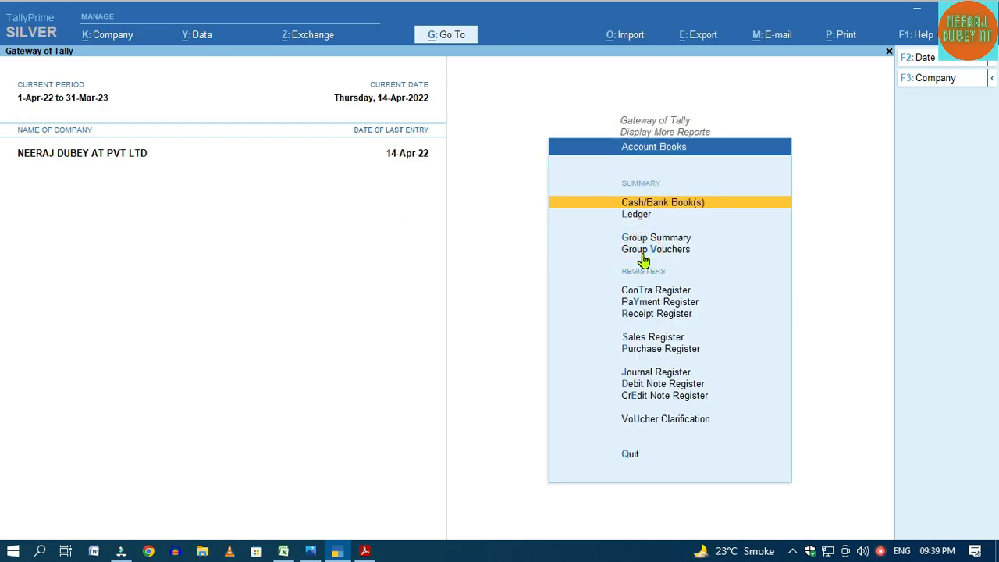
pyautogui.click(636, 339)
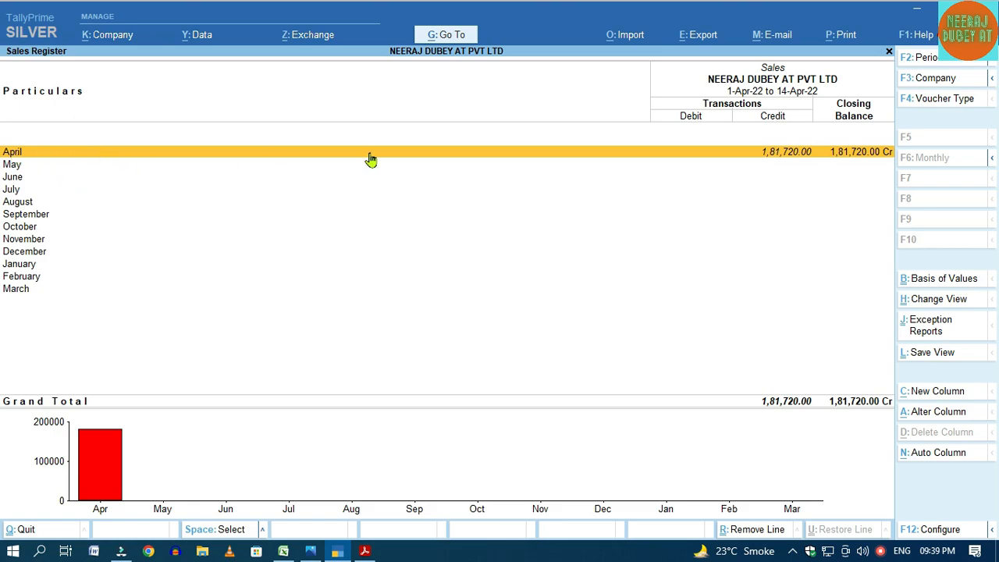
pyautogui.click(731, 158)
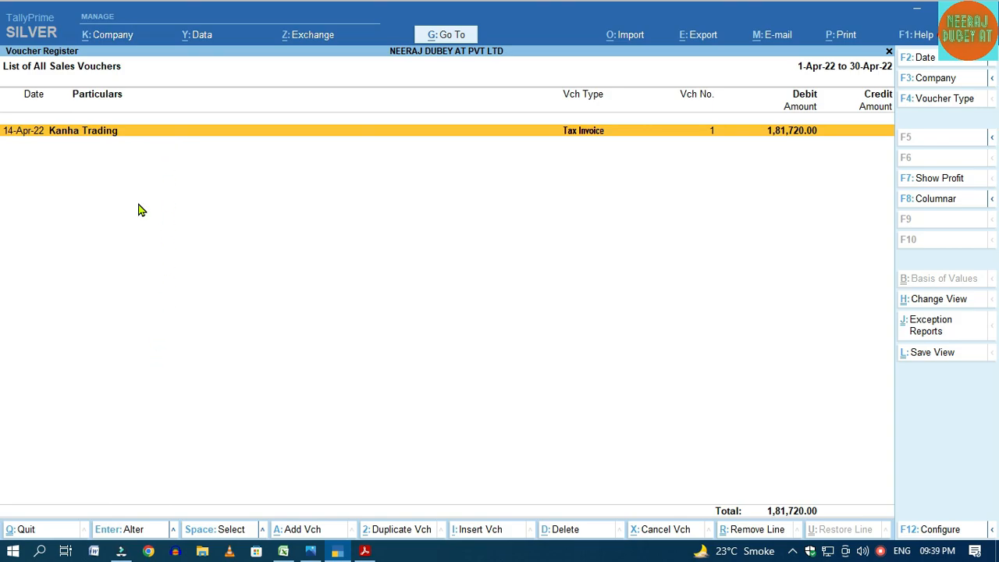
pyautogui.press('Return')
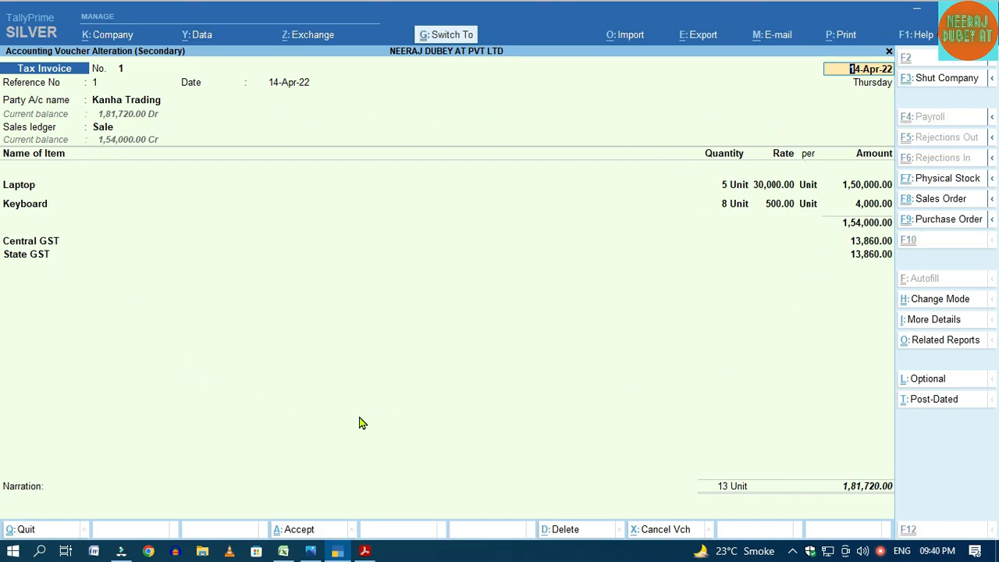
# Preview the printed Tax Invoice at enlarged size and check its order details, items, and tax breakdown
pyautogui.hotkey('alt', 'p')
pyautogui.press('i')
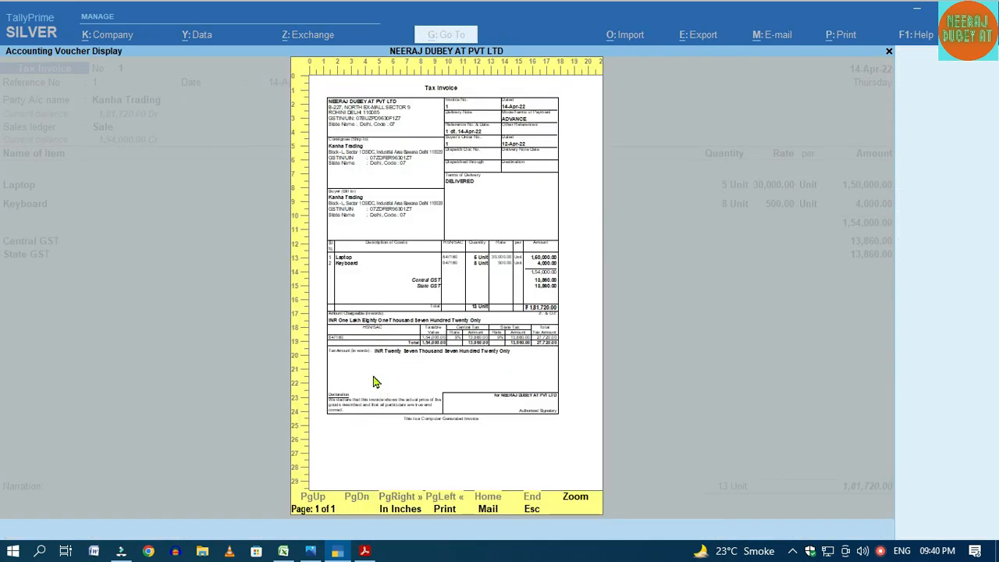
pyautogui.click(575, 496)
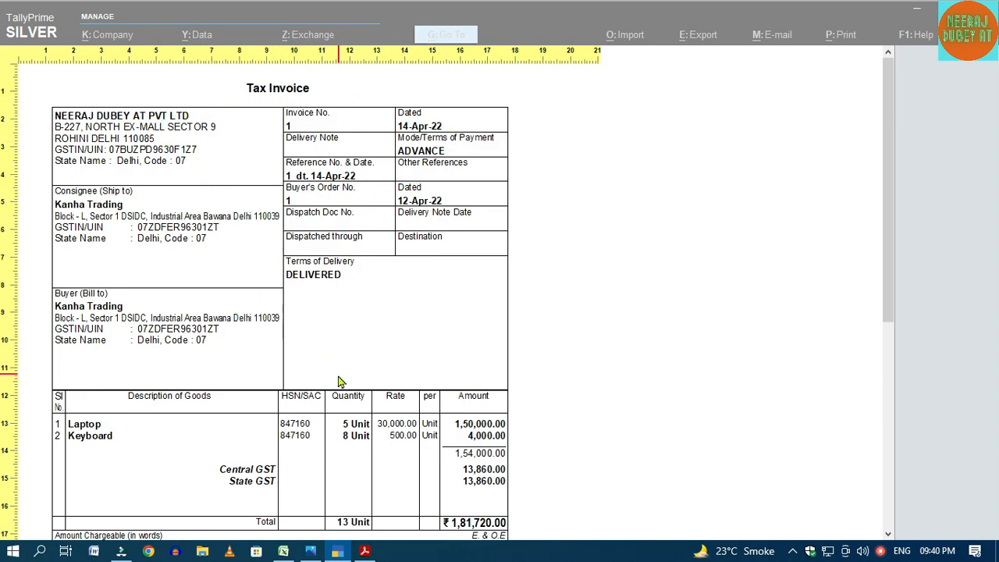
pyautogui.scroll(-1, 339, 379)
pyautogui.scroll(-2, 460, 414)
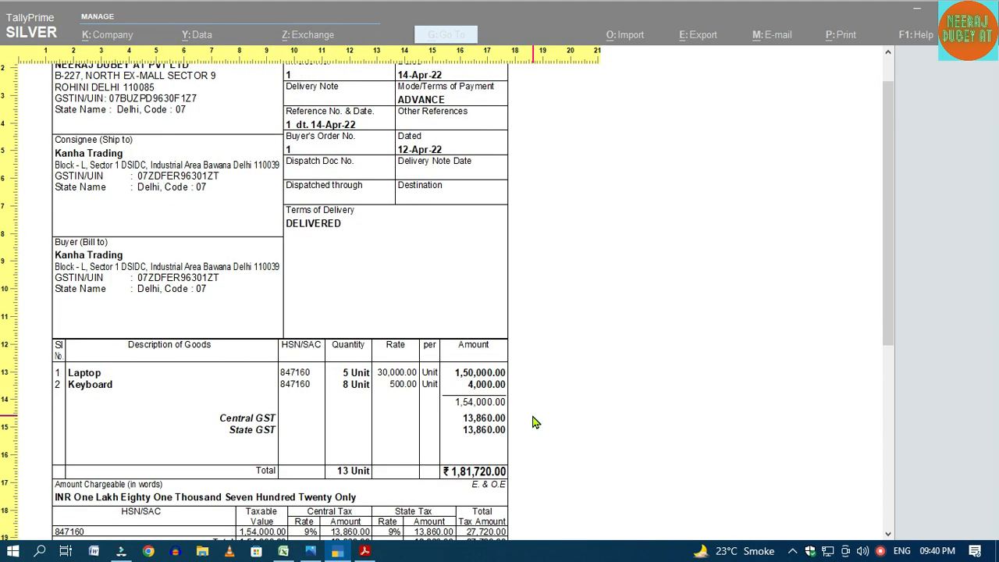